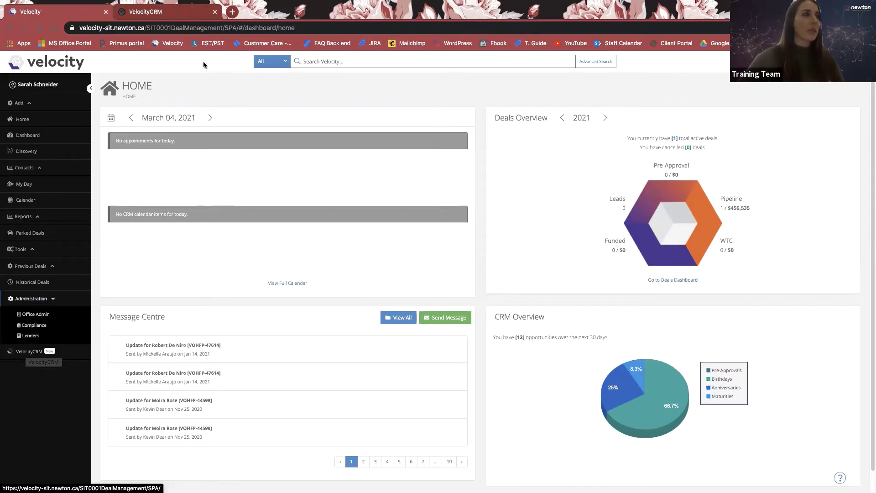
Switch to VelocityCRM and open its email templates list, re-entering through Open Velocity on the membership page when redirected
left_click(171, 16)
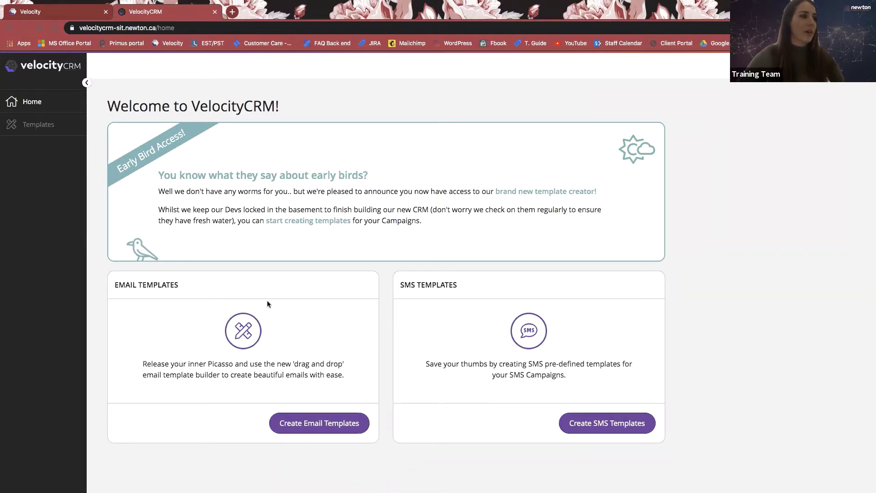
left_click(36, 127)
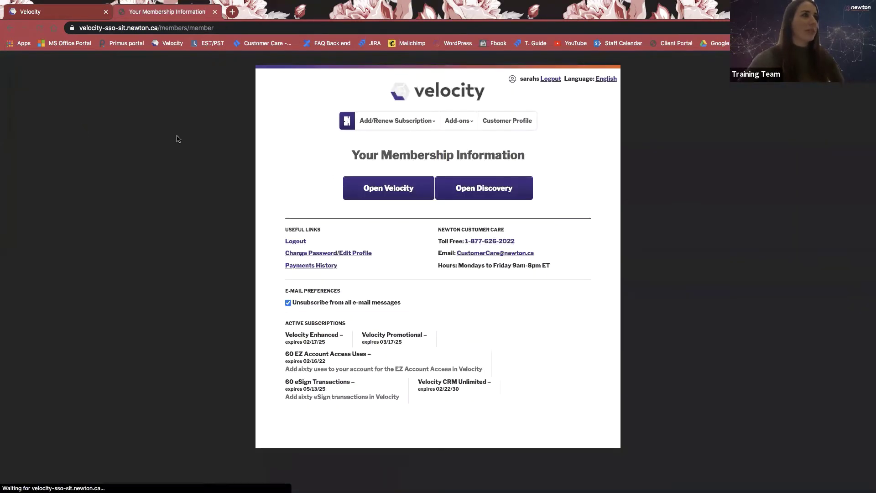
left_click(391, 183)
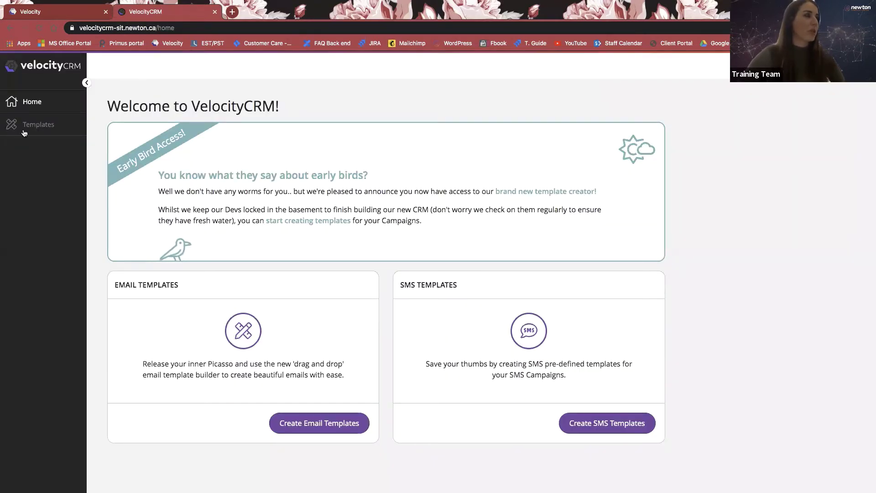
left_click(33, 124)
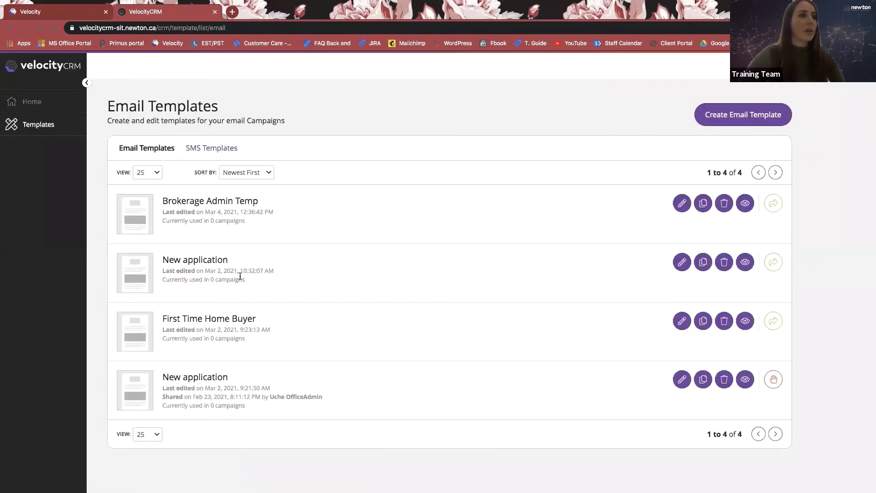
Browse the Office, Network and Generic themes offered for a new email template, and return to the email templates list
left_click(709, 119)
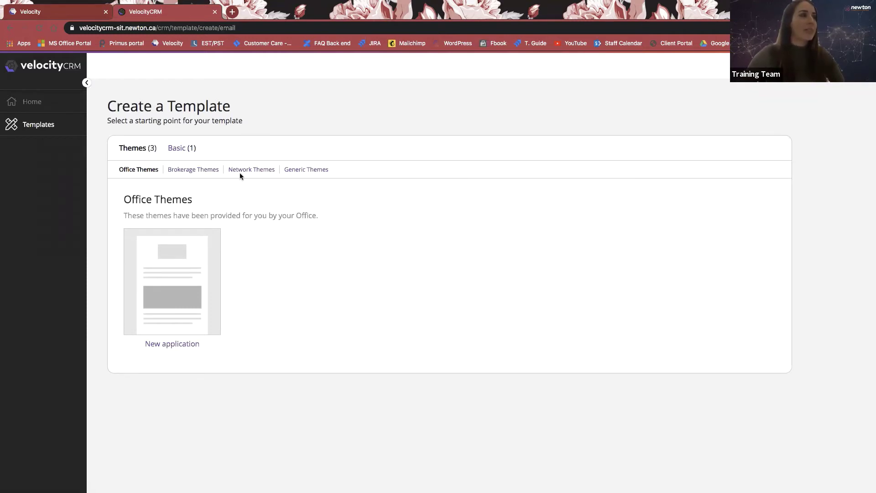
left_click(256, 173)
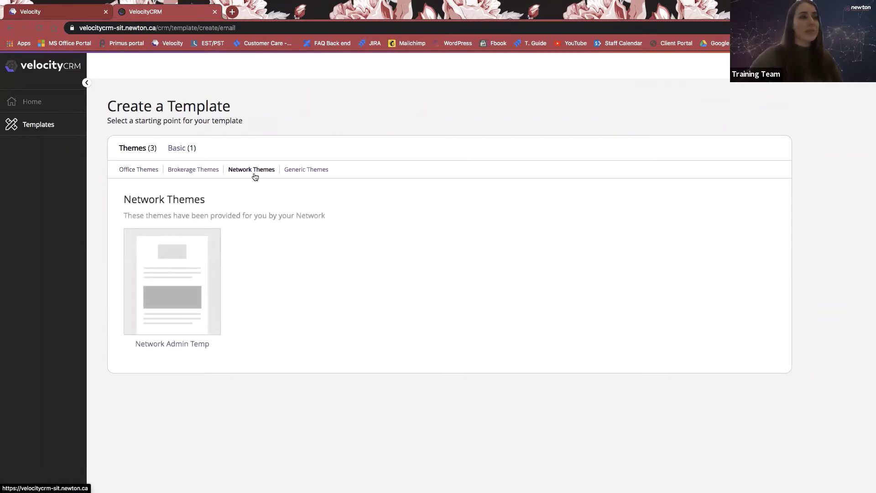
mouse_move(219, 232)
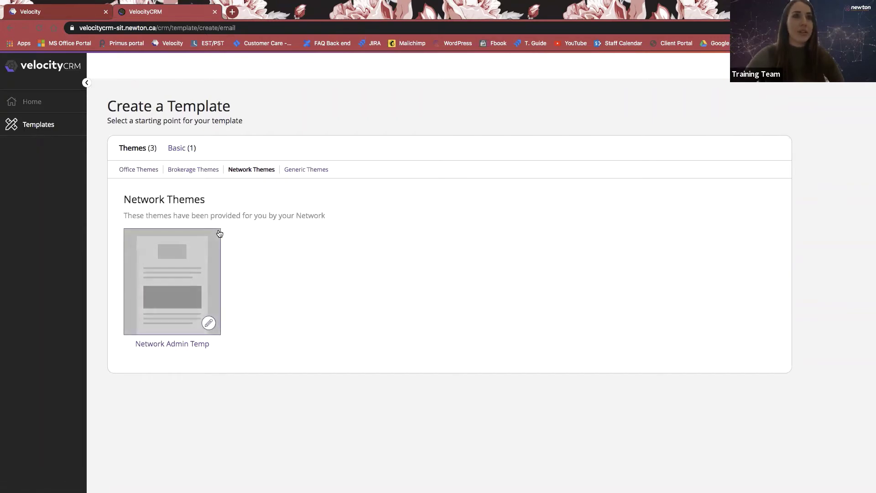
left_click(320, 171)
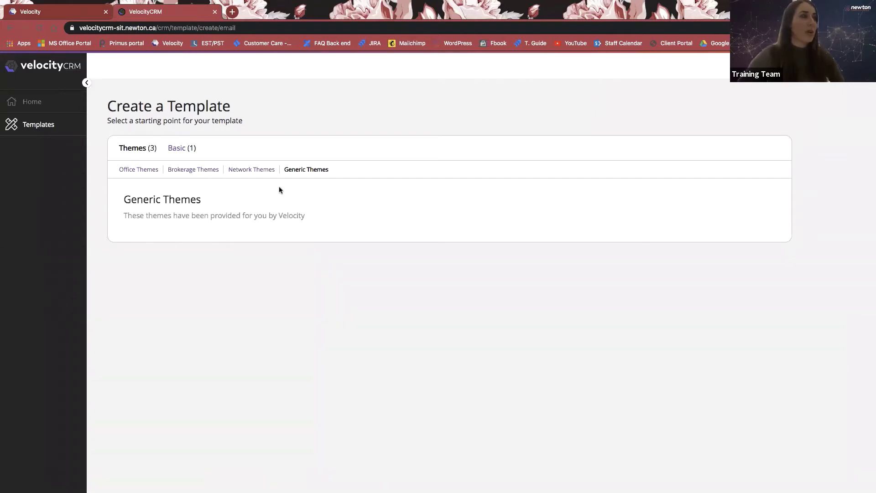
left_click(27, 126)
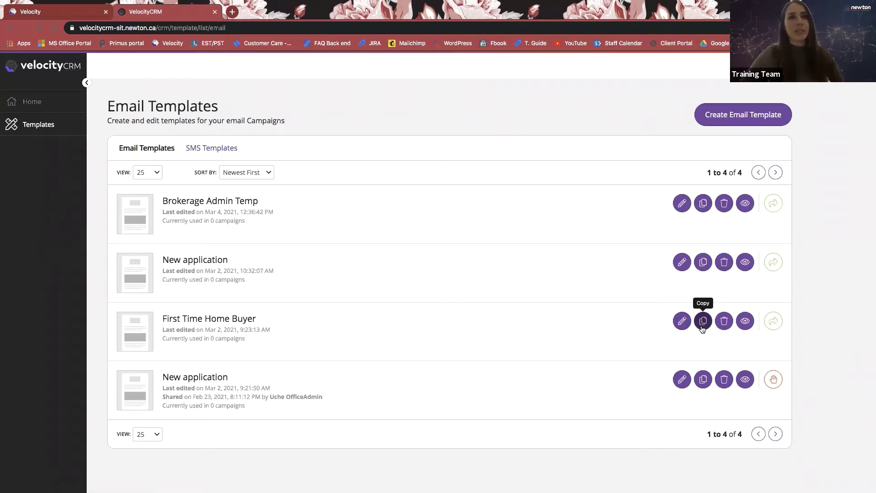
Preview the First Time Home Buyer email template down to its guide links and video, and close the preview
left_click(744, 321)
scroll(602, 248, "down", 2)
scroll(603, 249, "down", 10)
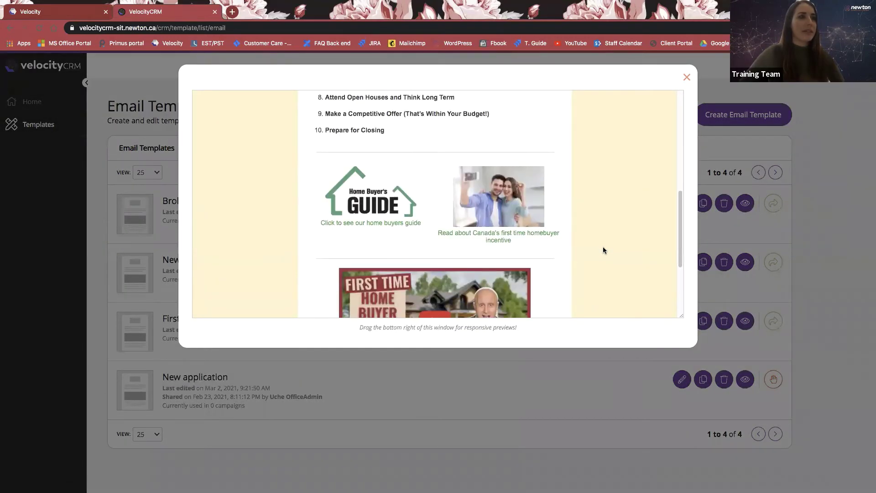
left_click(686, 78)
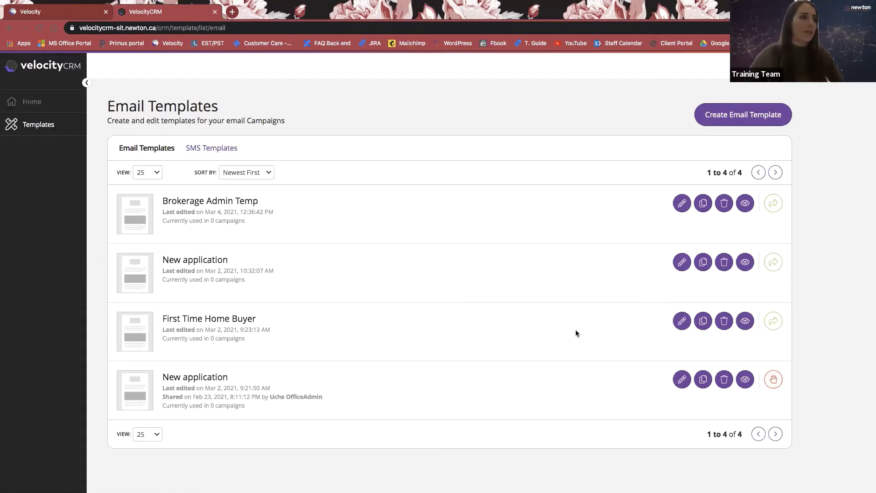
Open the First Time Home Buyer template for editing and review its content from the header image to the social icons
left_click(682, 321)
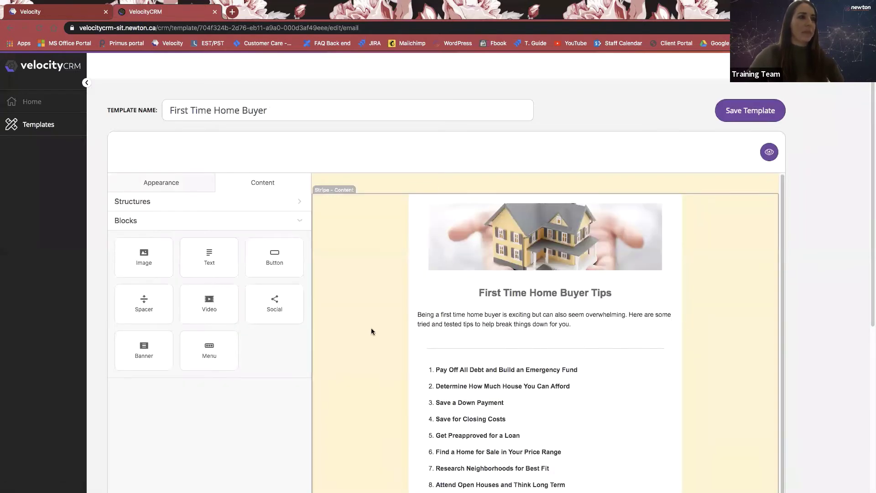
scroll(371, 328, "down", 1)
scroll(373, 331, "down", 5)
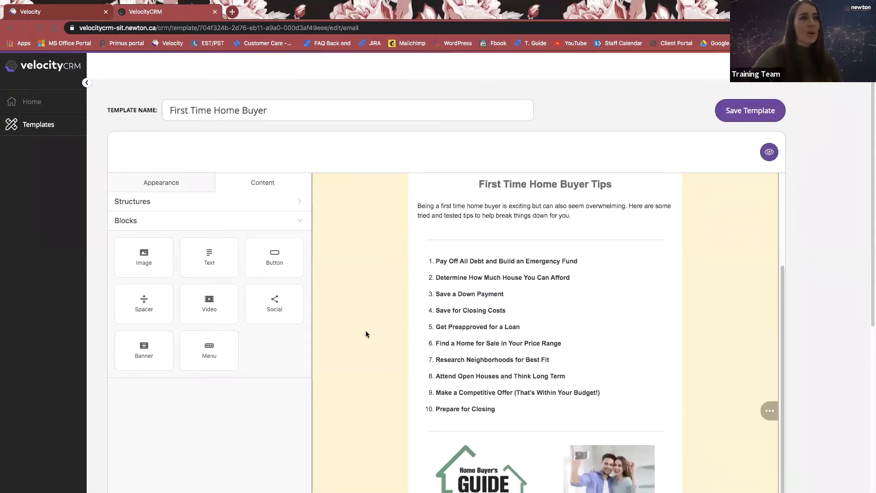
scroll(363, 319, "down", 1)
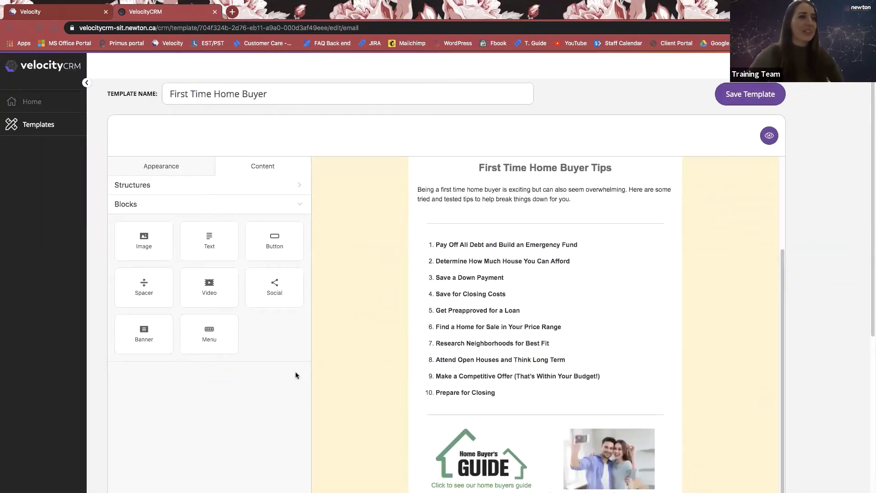
scroll(294, 374, "down", 3)
scroll(297, 371, "down", 3)
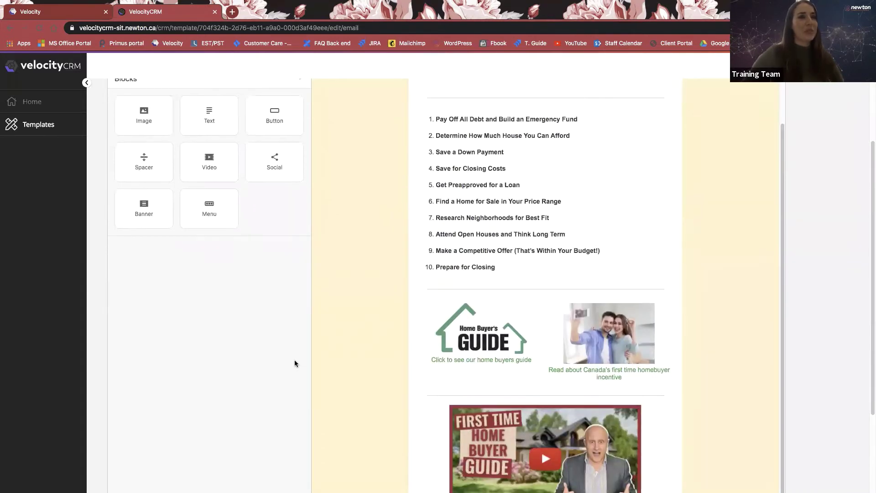
scroll(294, 361, "down", 1)
scroll(291, 361, "down", 1)
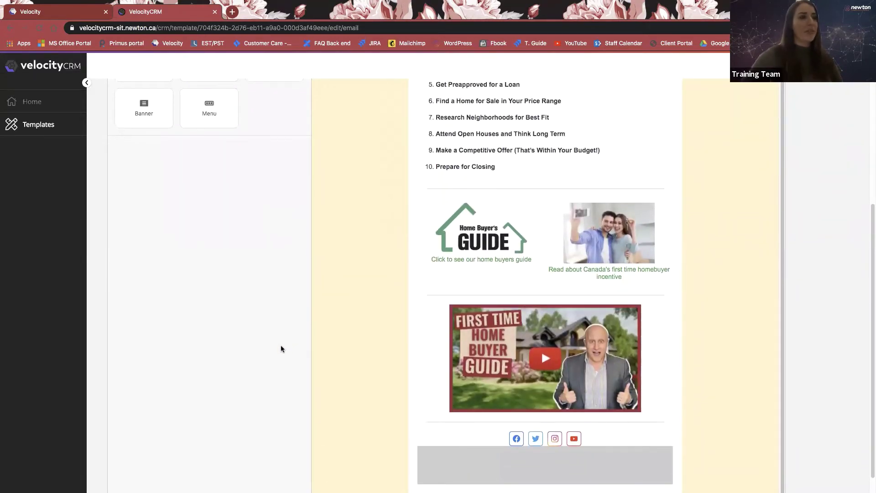
scroll(278, 342, "up", 4)
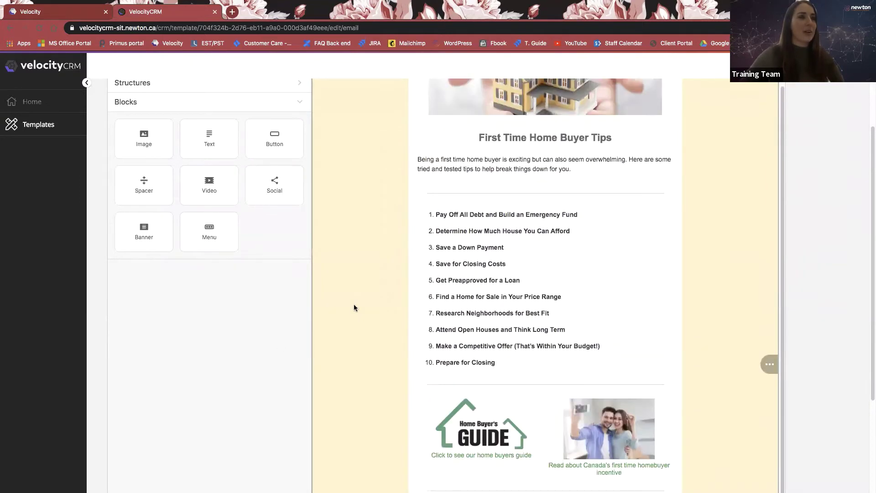
scroll(355, 307, "up", 2)
scroll(239, 246, "up", 3)
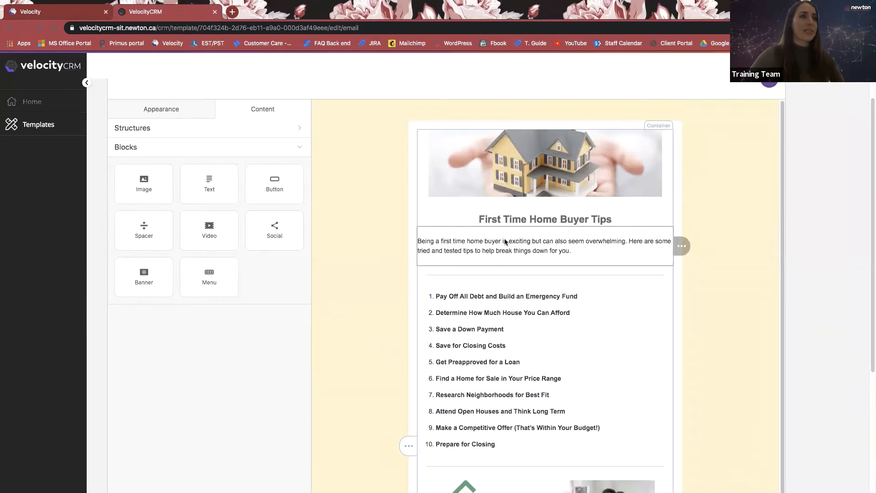
scroll(499, 264, "down", 2)
scroll(500, 263, "up", 1)
scroll(500, 263, "up", 1)
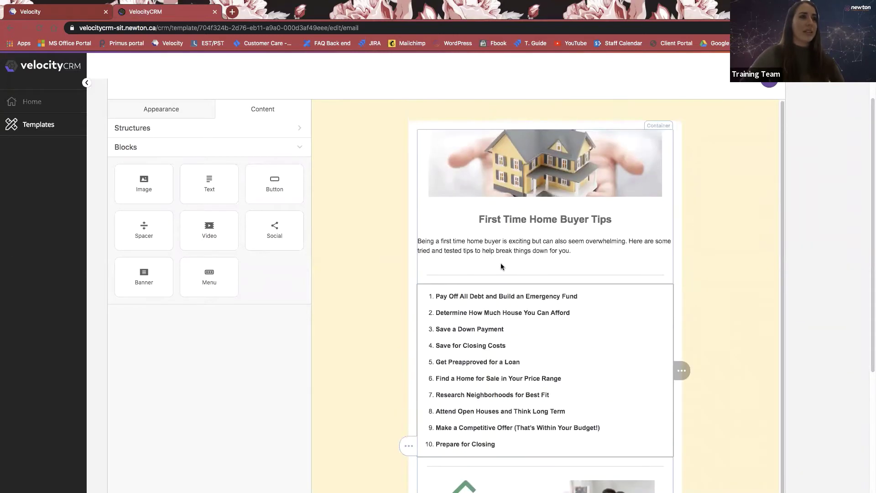
Examine the settings of the house header image, including the image editor's tools, and close the editor without changes
left_click(507, 181)
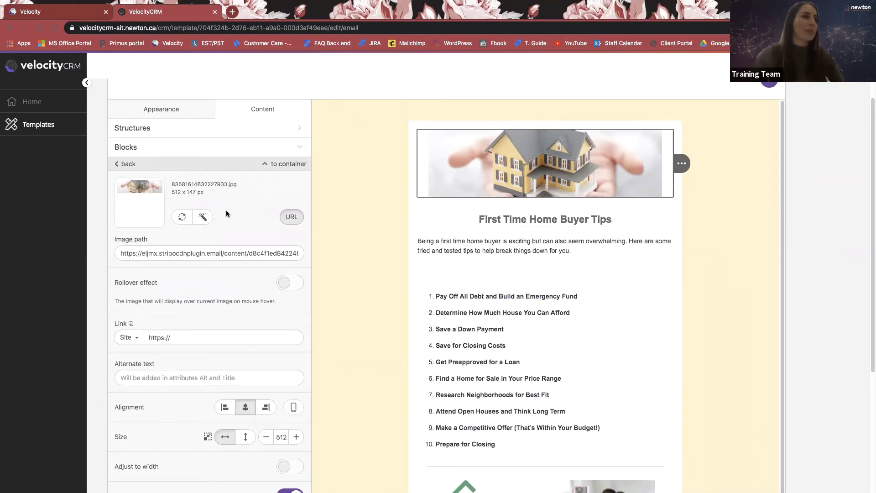
scroll(210, 247, "down", 1)
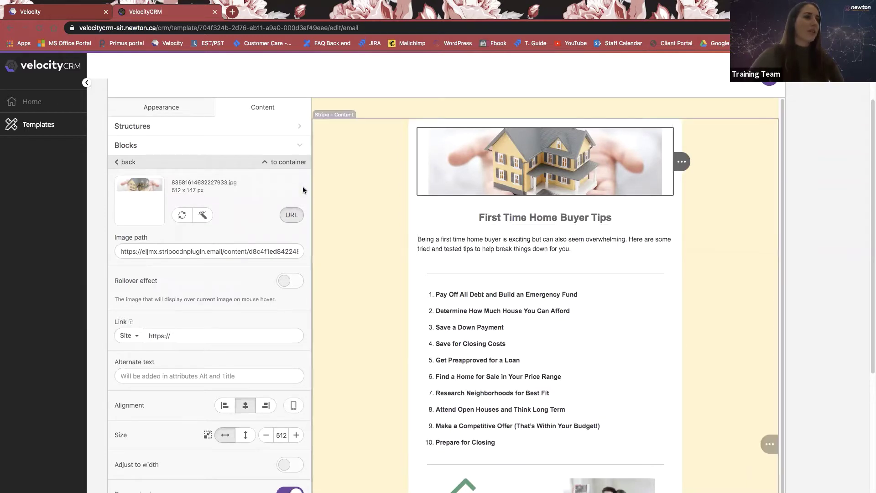
left_click(201, 216)
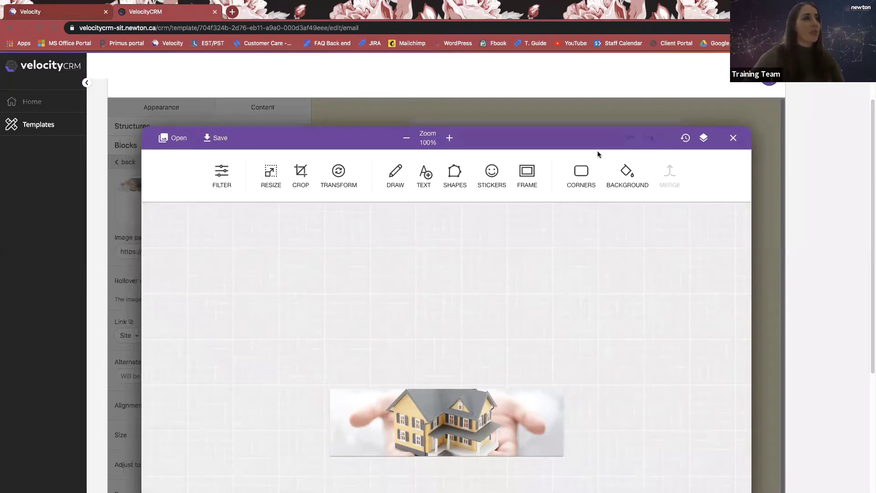
left_click(733, 138)
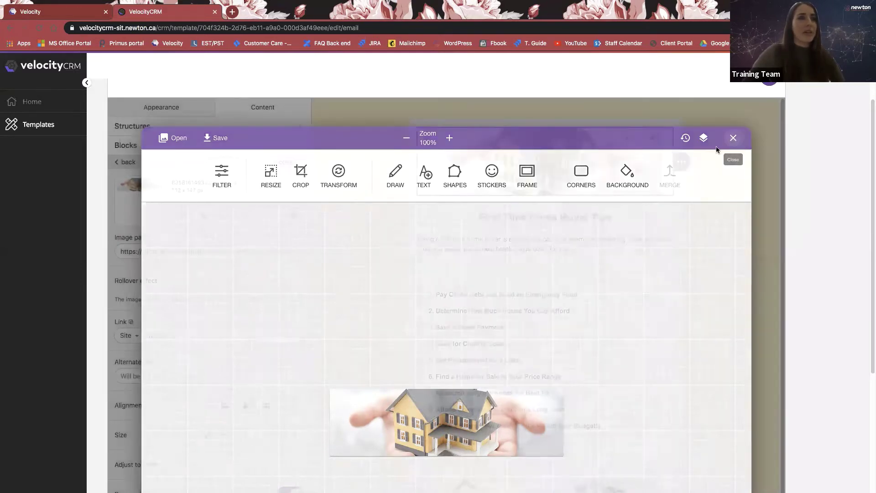
Examine the settings of the First Time Home Buyer Tips heading and of the embedded video block
left_click(491, 200)
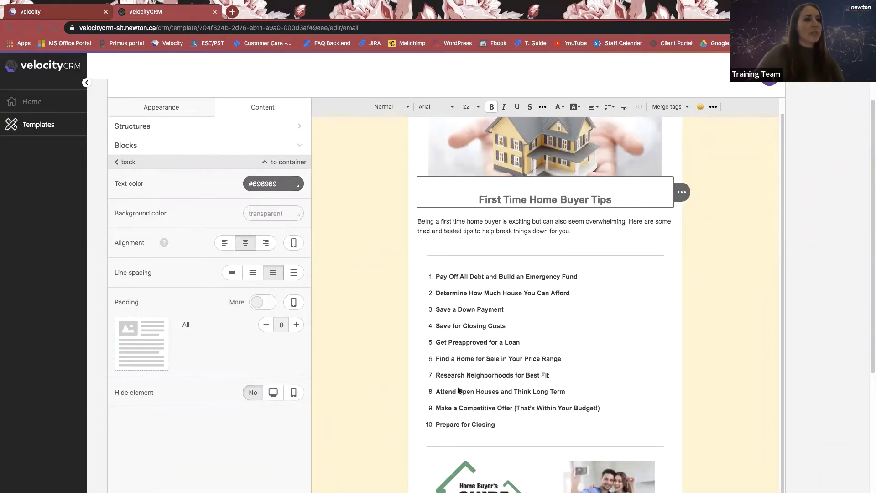
scroll(516, 419, "down", 1)
scroll(516, 419, "down", 3)
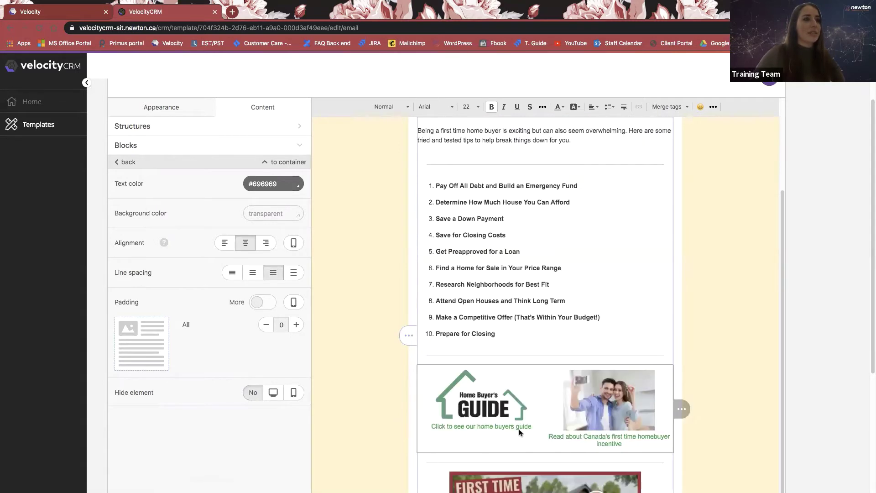
scroll(513, 406, "down", 3)
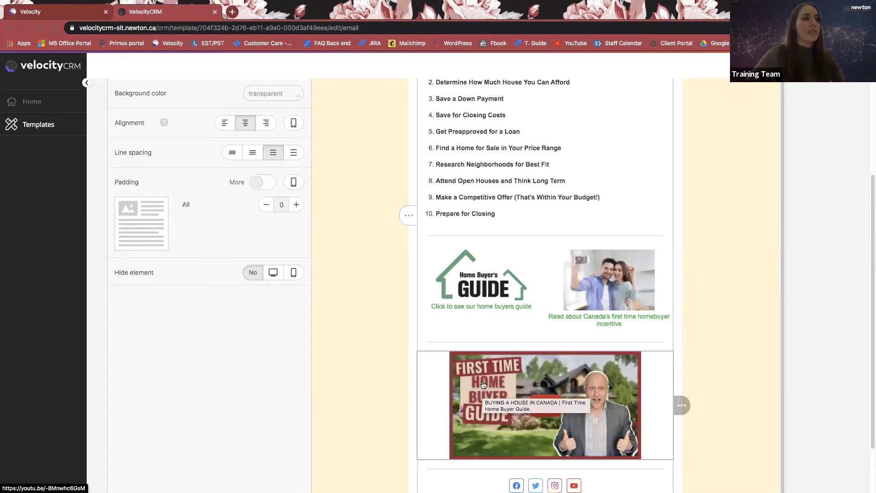
left_click(542, 396)
scroll(406, 408, "down", 3)
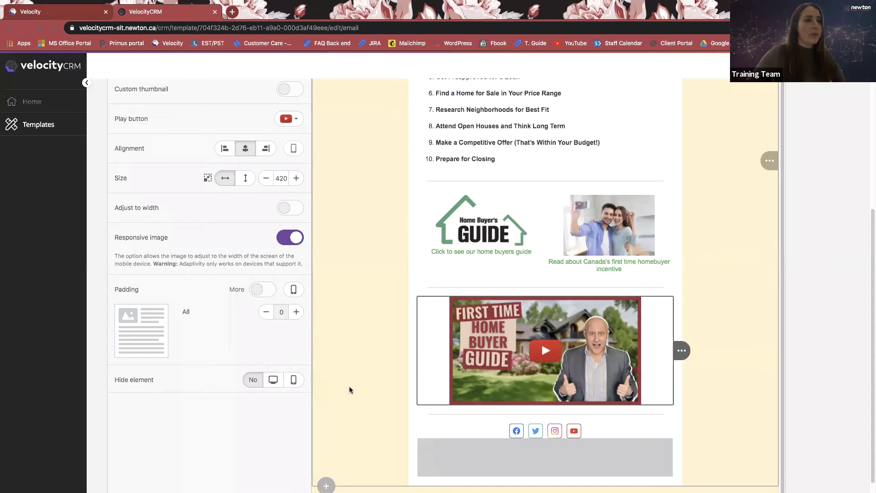
Examine the settings of the menu block holding the Home Buyer's Guide and homebuyer incentive links
scroll(376, 369, "up", 4)
scroll(376, 369, "down", 1)
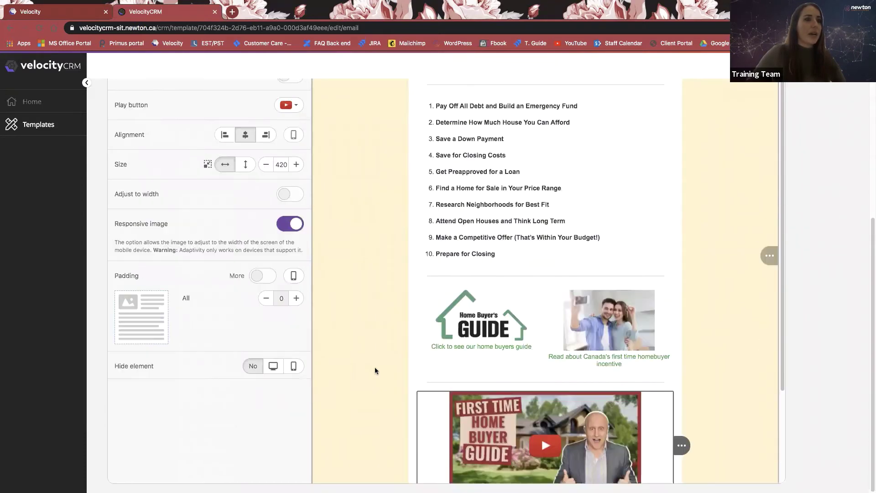
scroll(420, 327, "up", 3)
scroll(456, 333, "down", 1)
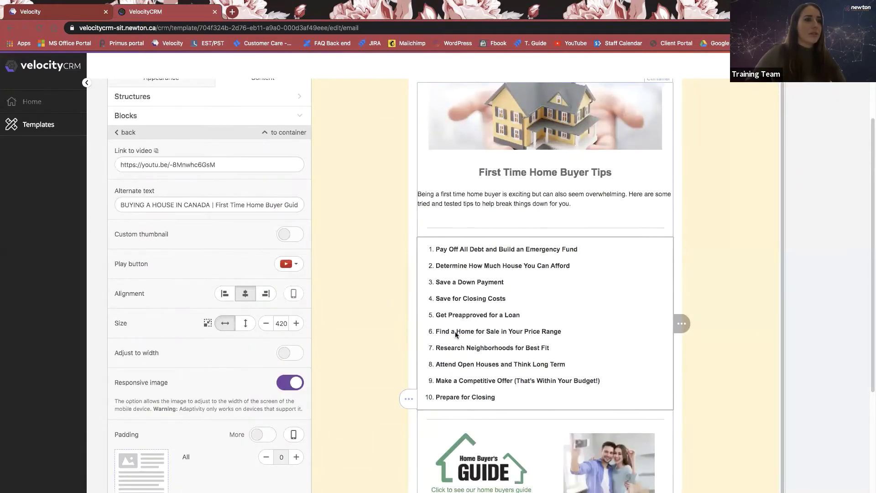
scroll(455, 331, "down", 2)
left_click(448, 368)
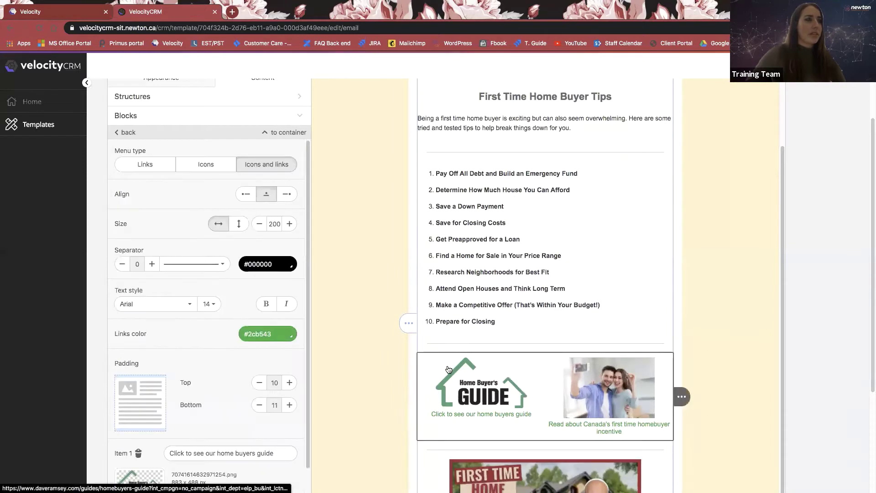
Add a new Menu block directly above the Home Buyer's Guide and incentive images, and open its settings
left_click(291, 118)
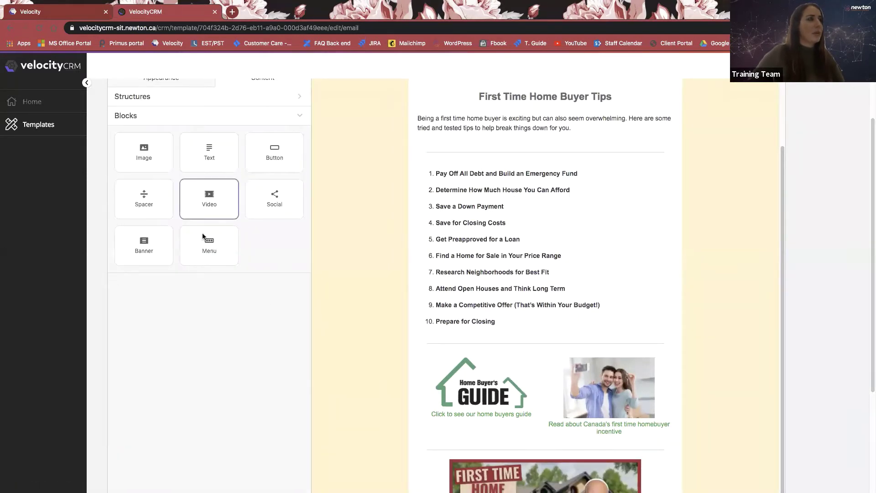
scroll(257, 245, "down", 2)
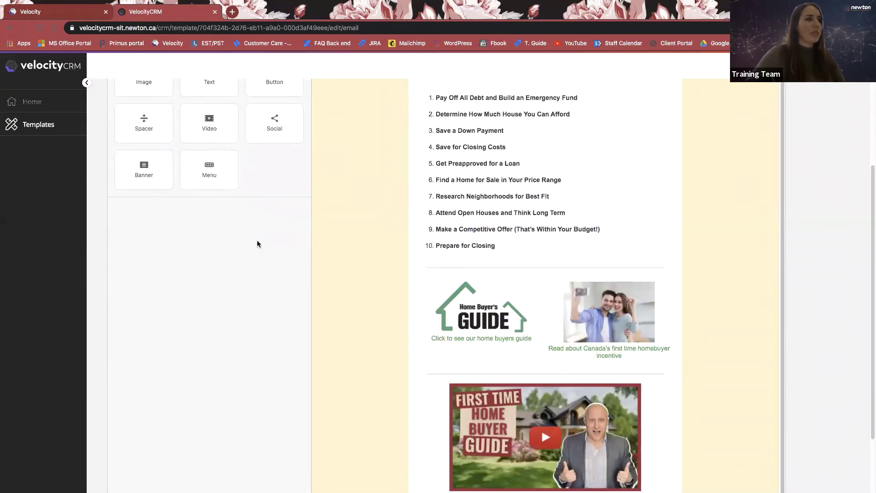
left_click_drag(221, 174, 480, 288)
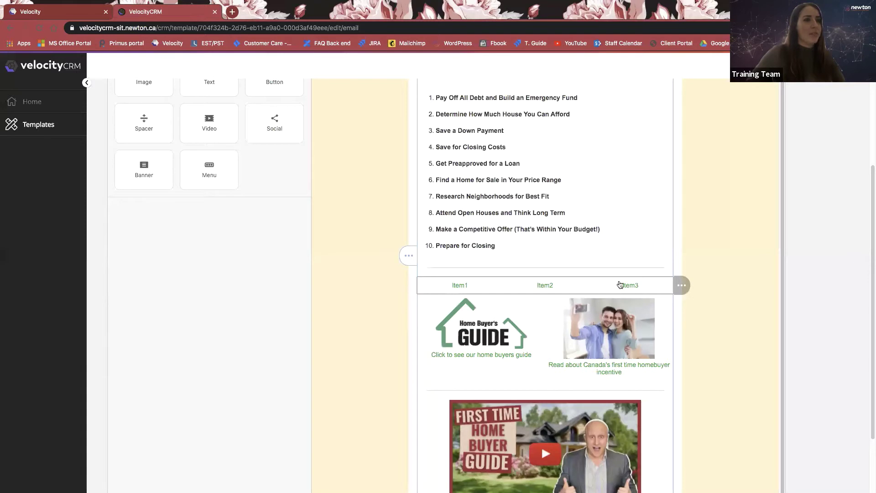
left_click(461, 286)
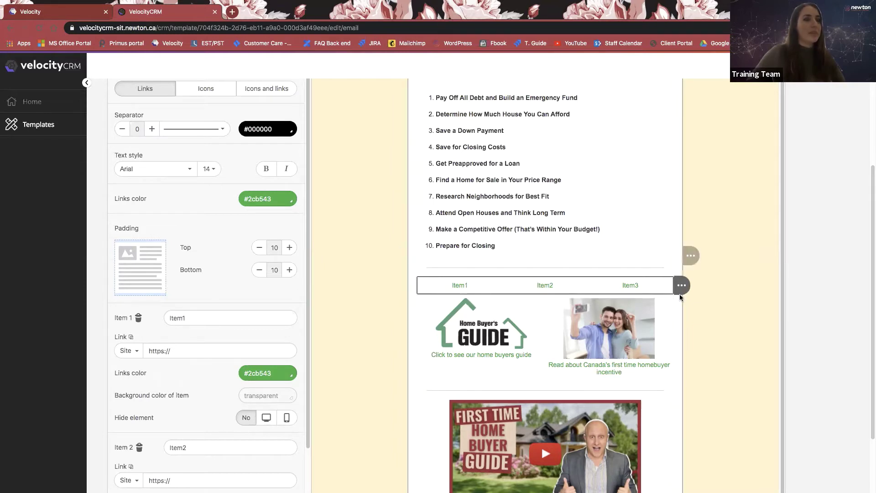
mouse_move(682, 285)
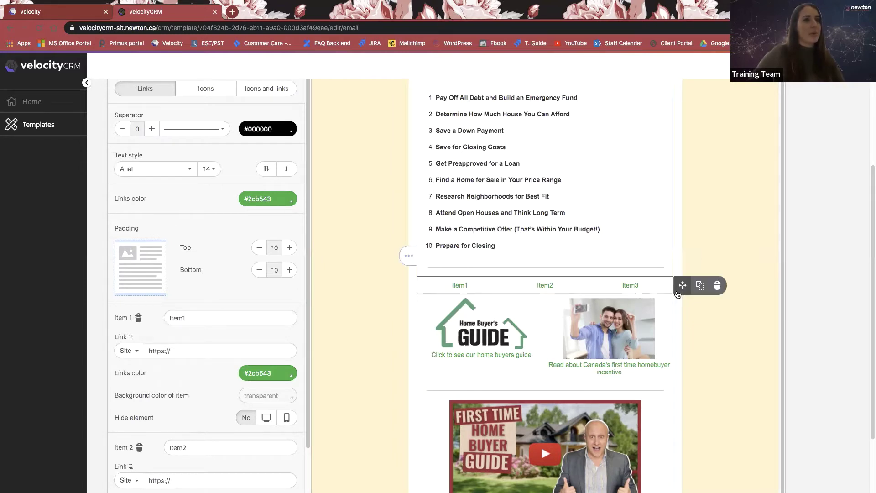
Delete the newly added Menu block above the Home Buyer's Guide and incentive images
left_click(718, 286)
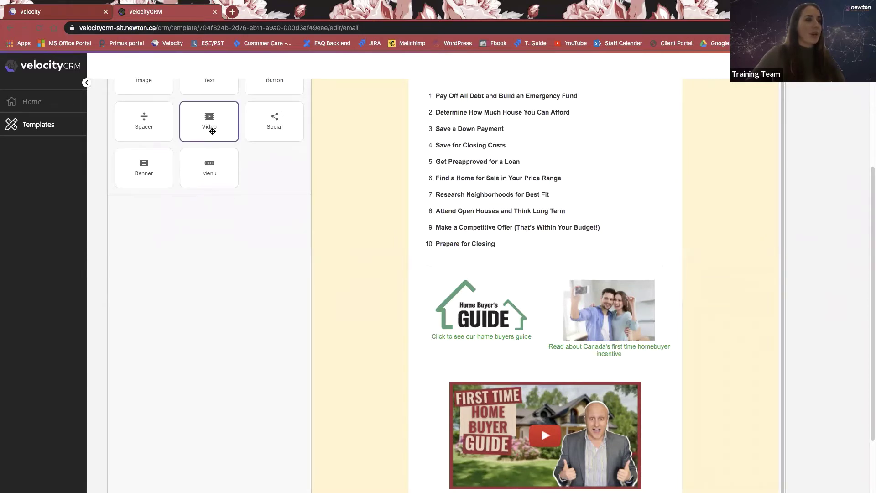
mouse_move(213, 132)
left_mouse_down()
mouse_move(289, 307)
mouse_move(413, 377)
mouse_move(426, 367)
mouse_move(330, 320)
mouse_move(209, 166)
mouse_move(204, 123)
left_mouse_up()
Examine the embedded First Time Home Buyer Guide video's settings, including link, alternate text, thumbnail, play button, size and responsiveness
left_click(521, 398)
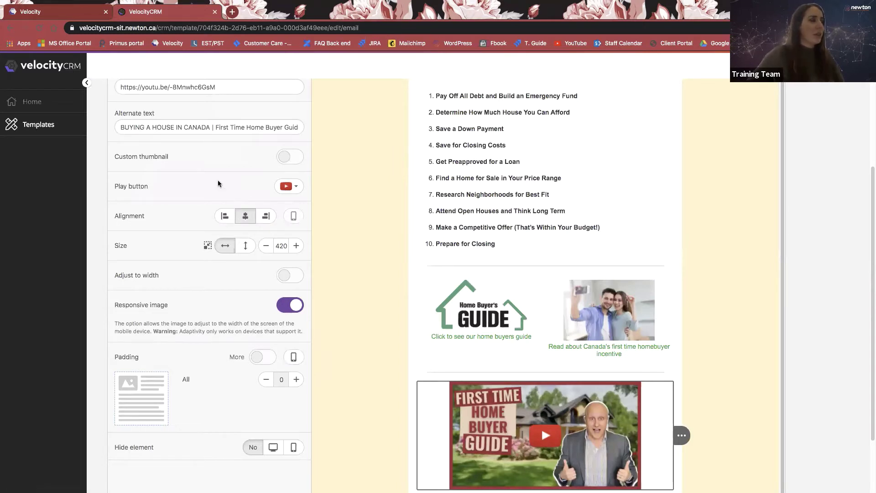
scroll(219, 185, "up", 1)
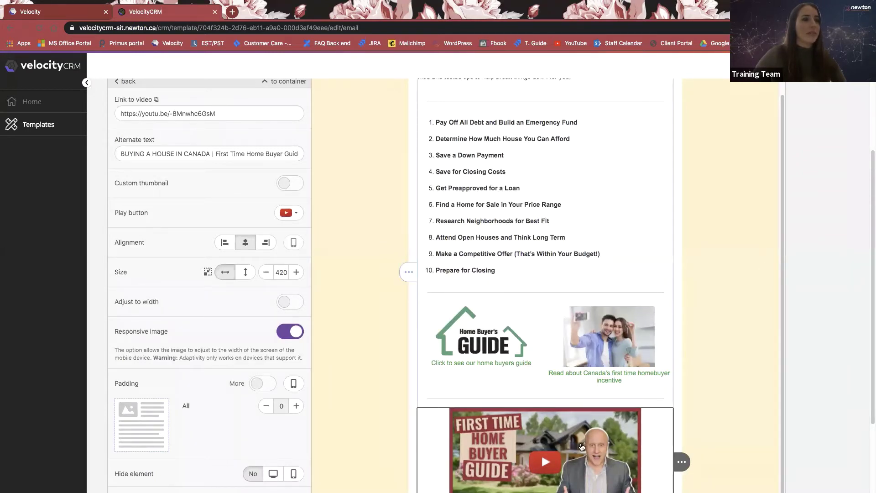
scroll(581, 447, "down", 1)
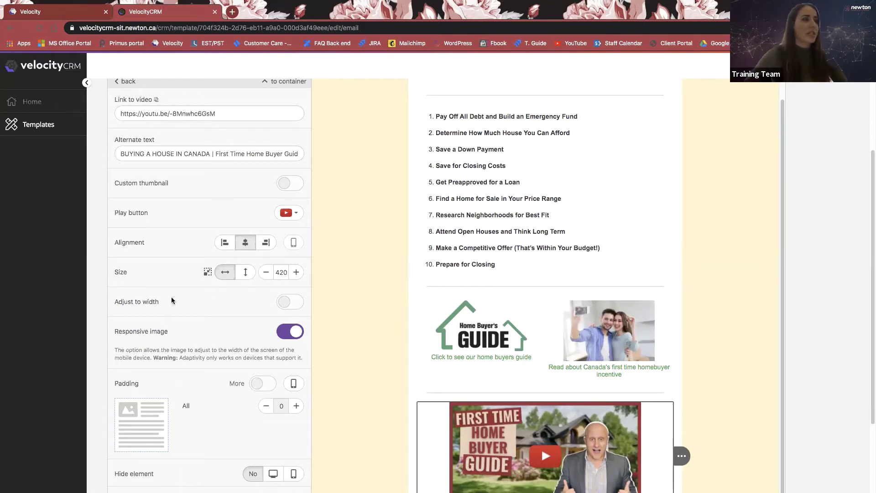
scroll(251, 316, "down", 1)
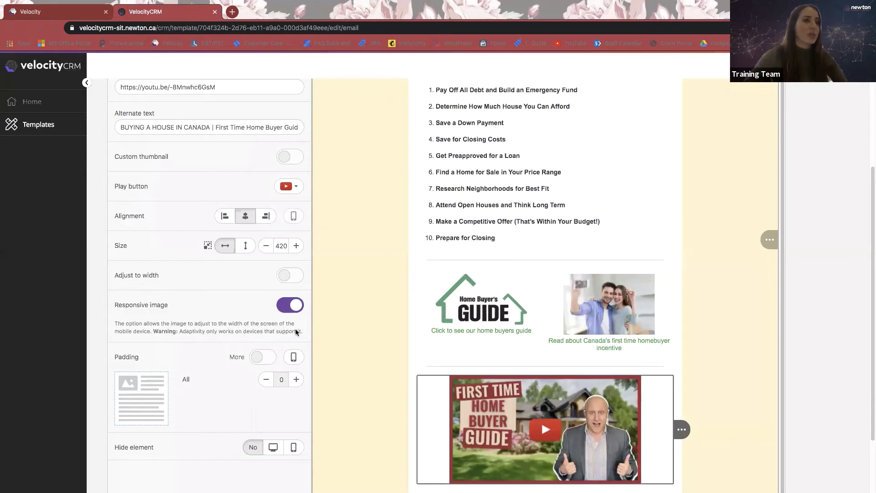
scroll(365, 340, "up", 3)
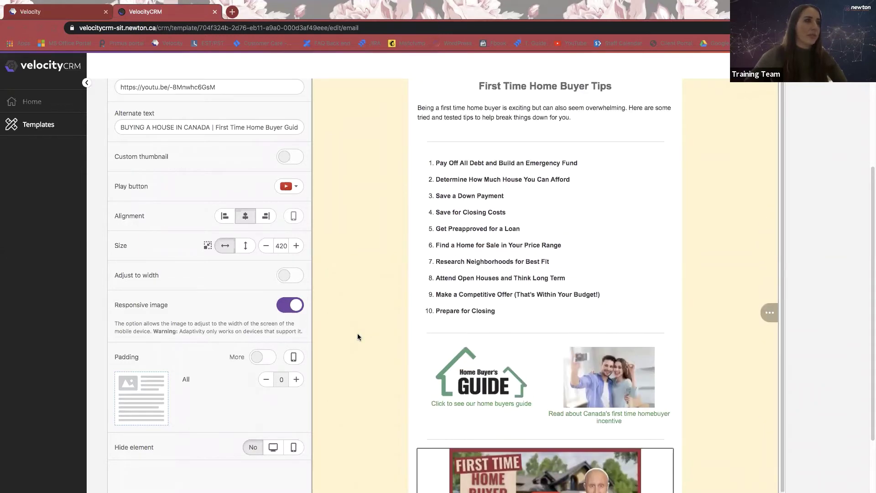
scroll(357, 333, "down", 5)
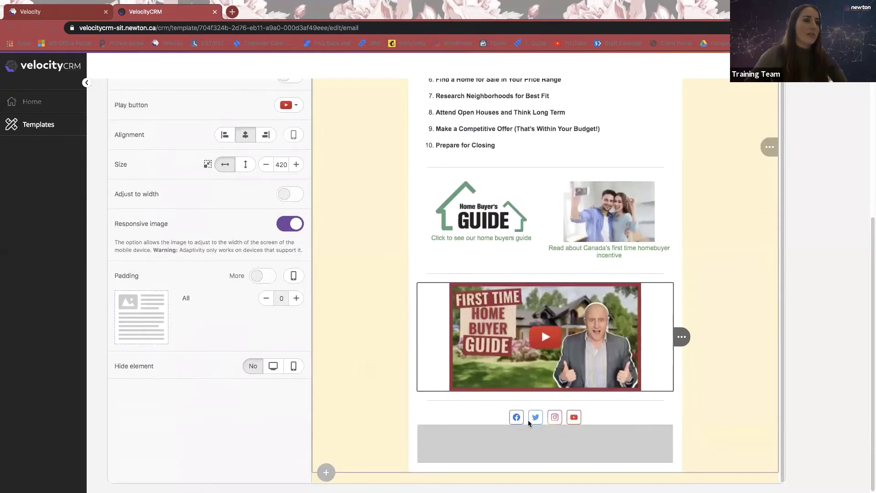
Open the settings of the social icons block below the video, return to the block library, and reopen them
left_click(591, 416)
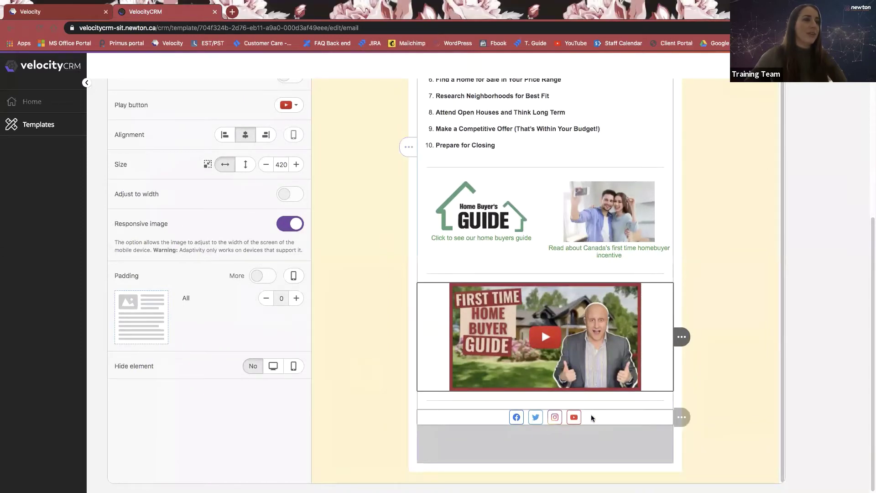
scroll(201, 300, "up", 5)
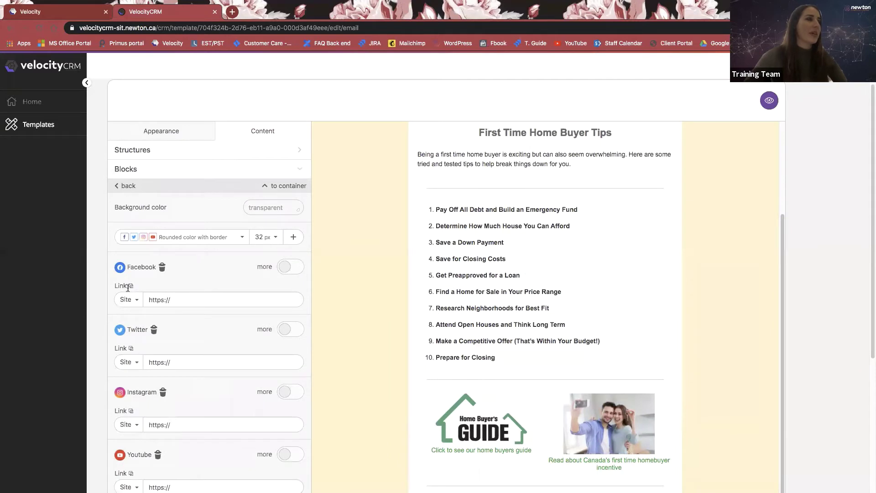
left_click(124, 185)
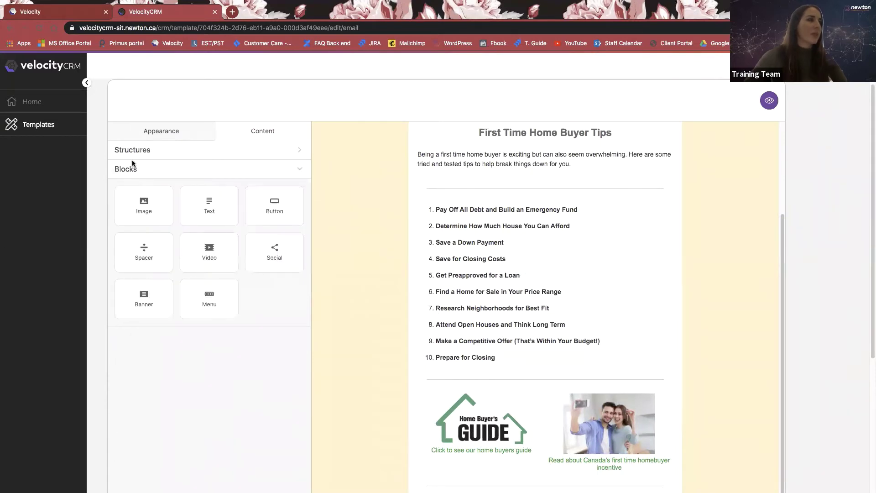
scroll(215, 242, "down", 1)
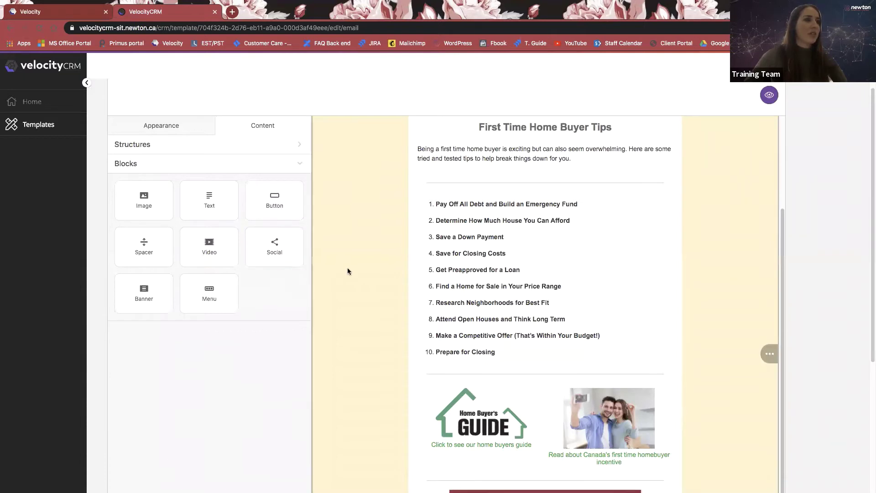
scroll(351, 278, "down", 3)
scroll(419, 365, "down", 4)
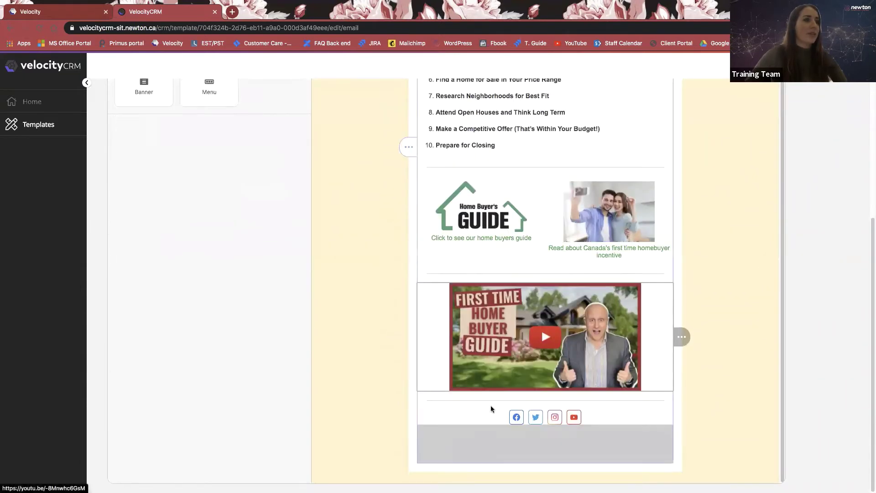
left_click(520, 417)
scroll(165, 172, "up", 5)
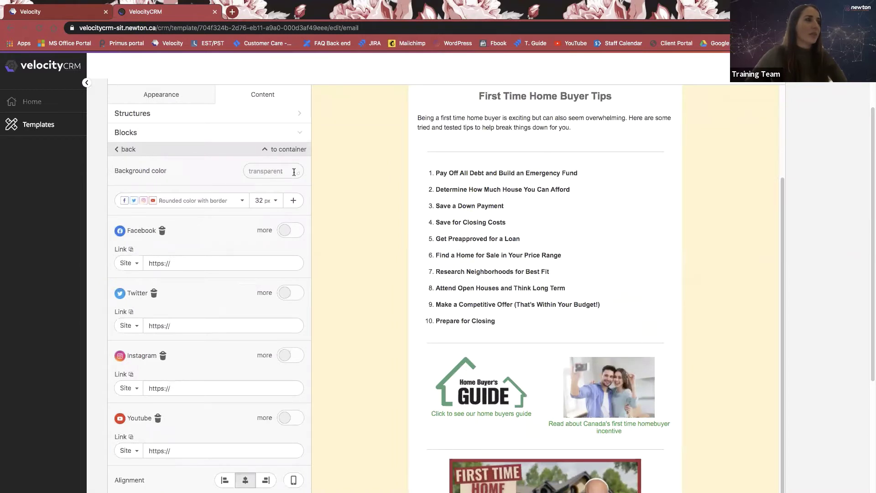
Browse the icon styles available for the social block and close the list without choosing a different one
left_click(240, 201)
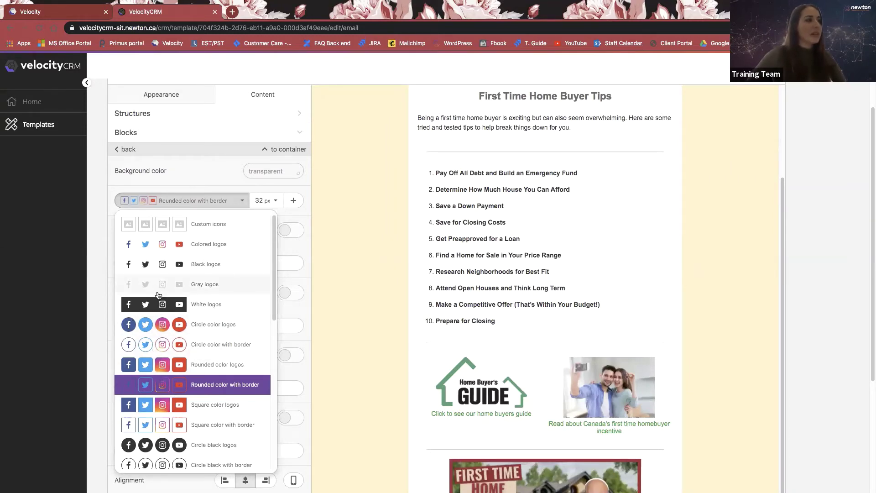
scroll(185, 322, "down", 3)
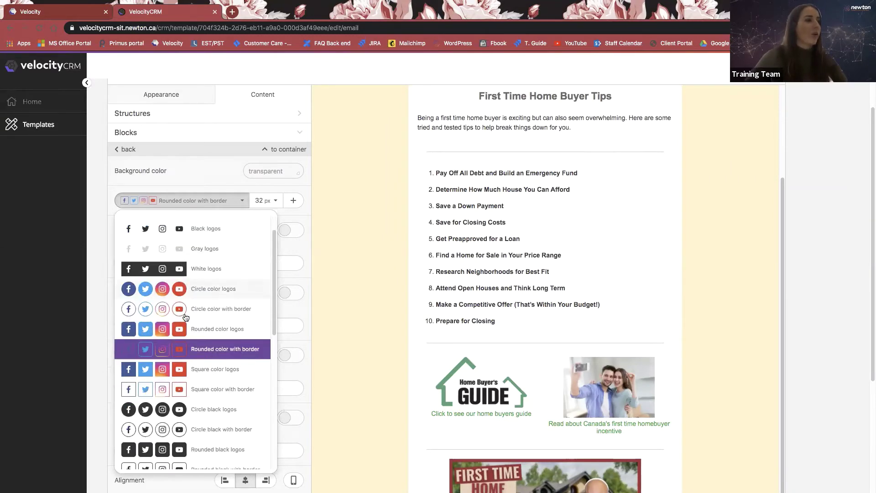
scroll(187, 320, "down", 2)
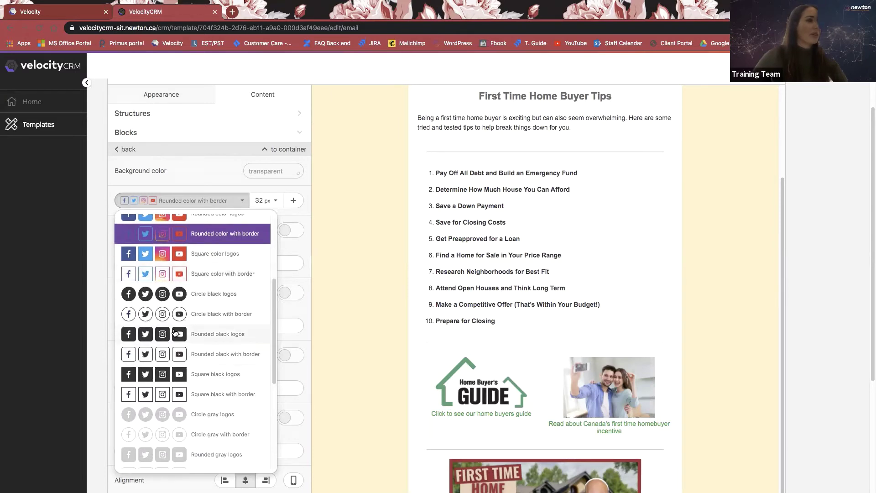
scroll(179, 313, "down", 3)
scroll(178, 312, "down", 4)
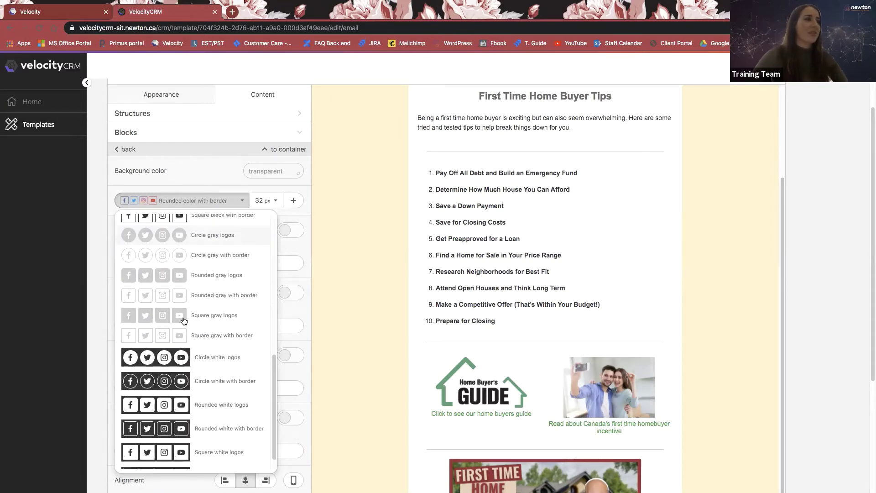
scroll(184, 321, "up", 10)
left_click(219, 180)
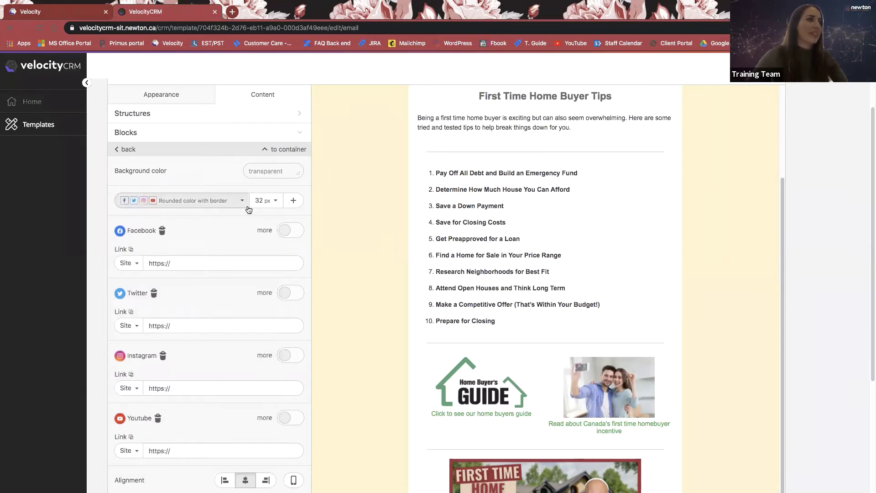
left_click(170, 201)
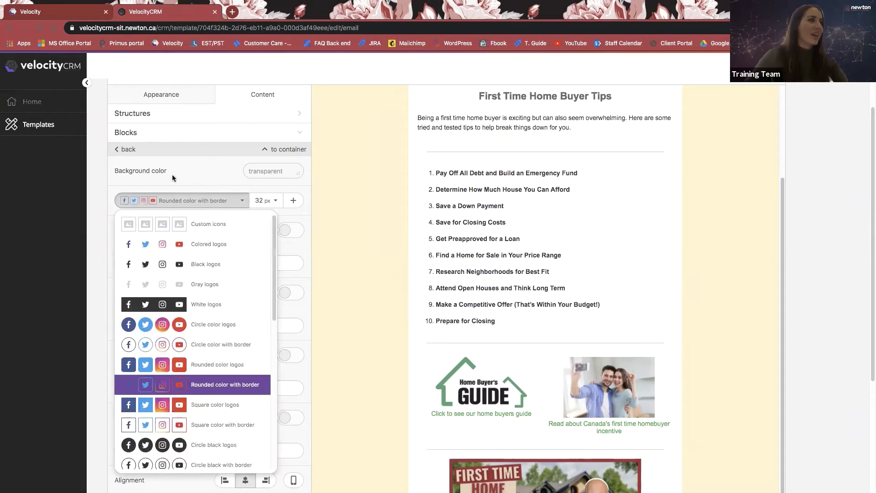
left_click(182, 178)
Examine the social block's network link fields and the Youtube link's type options, and return to the block library
scroll(233, 244, "down", 4)
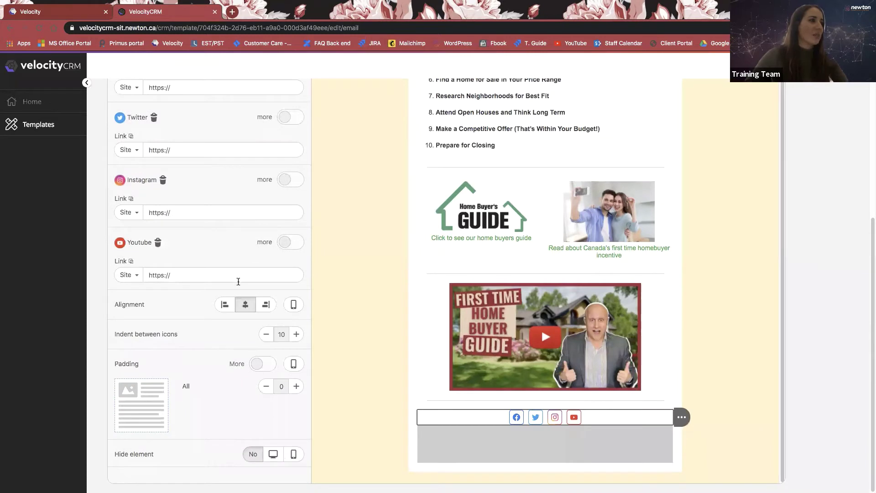
scroll(246, 322, "up", 1)
scroll(245, 321, "up", 1)
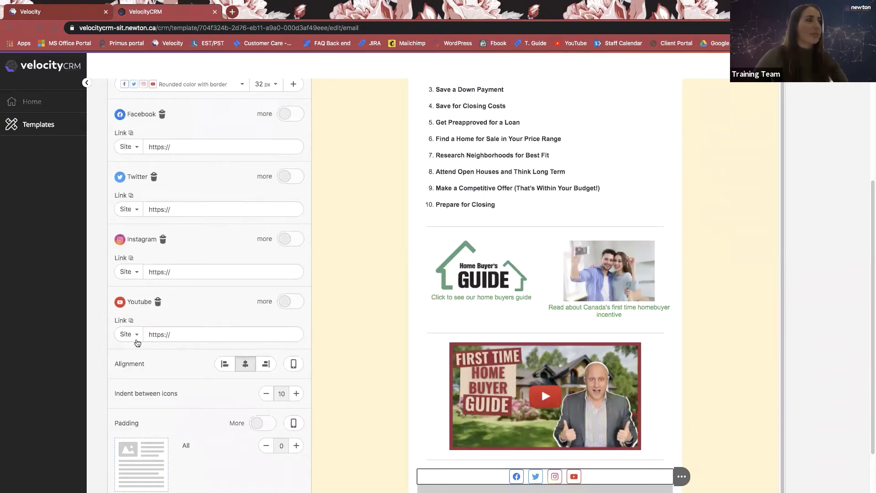
left_click(136, 337)
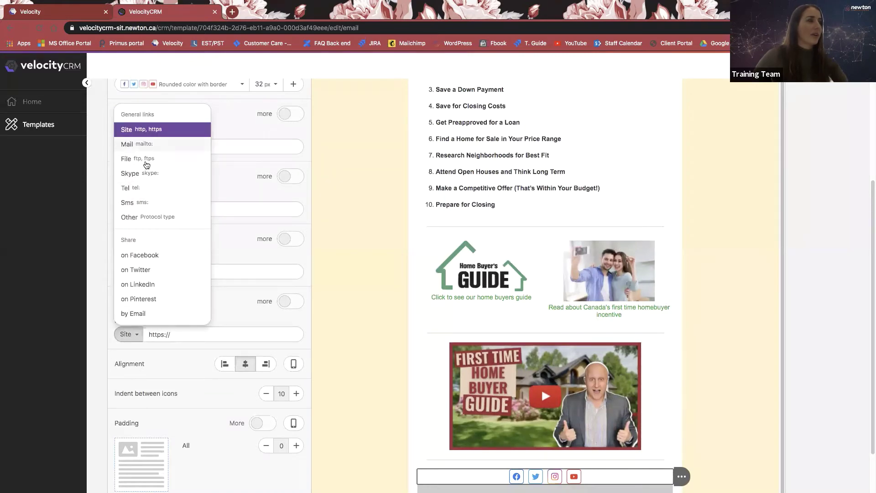
left_click(237, 308)
scroll(237, 309, "up", 3)
scroll(237, 310, "up", 3)
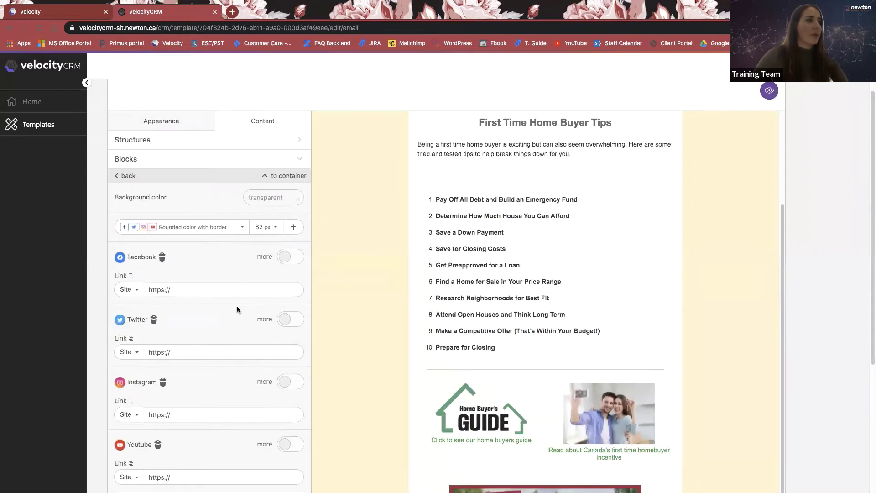
left_click(123, 176)
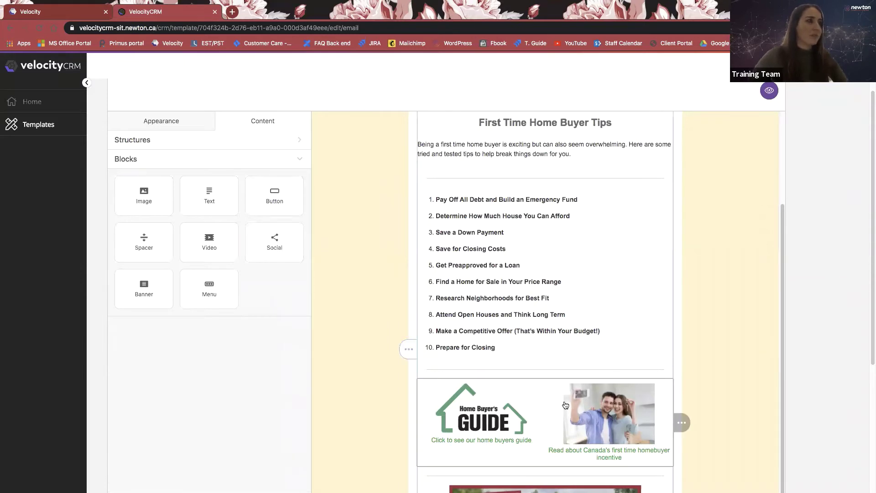
Examine the template's general appearance settings, including email width, default padding, background color, font and line spacing
scroll(562, 418, "down", 1)
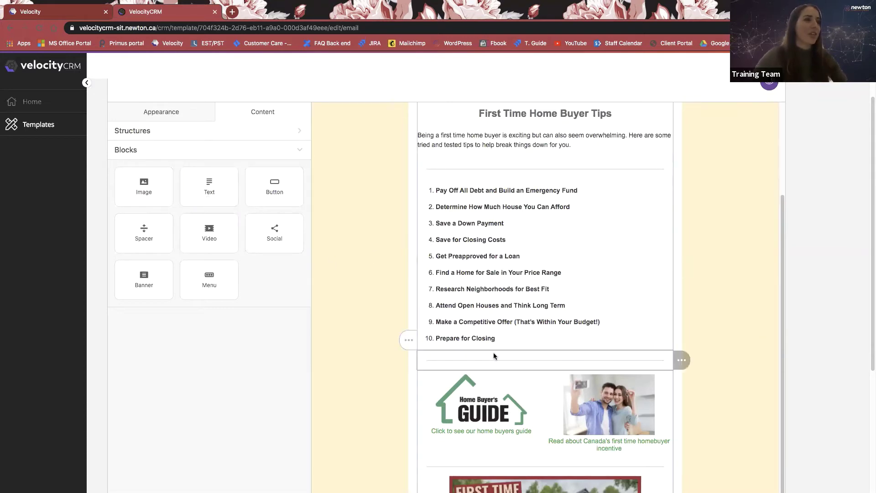
scroll(495, 352, "up", 3)
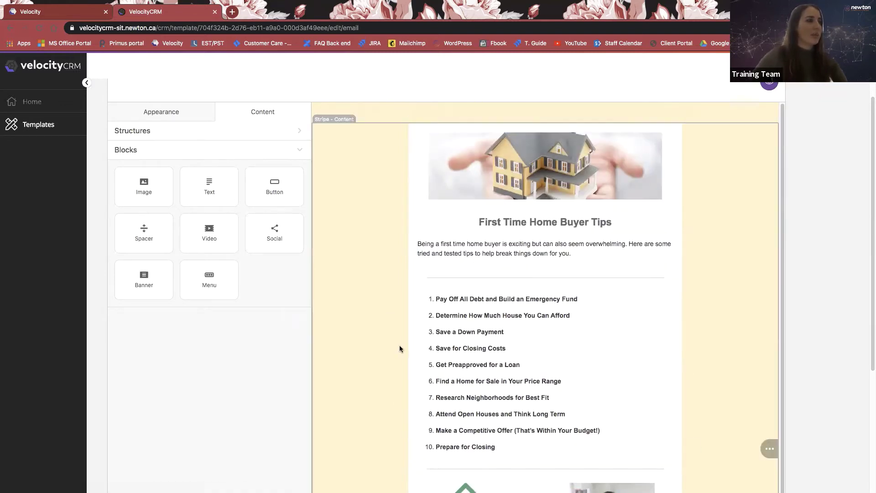
left_click(301, 152)
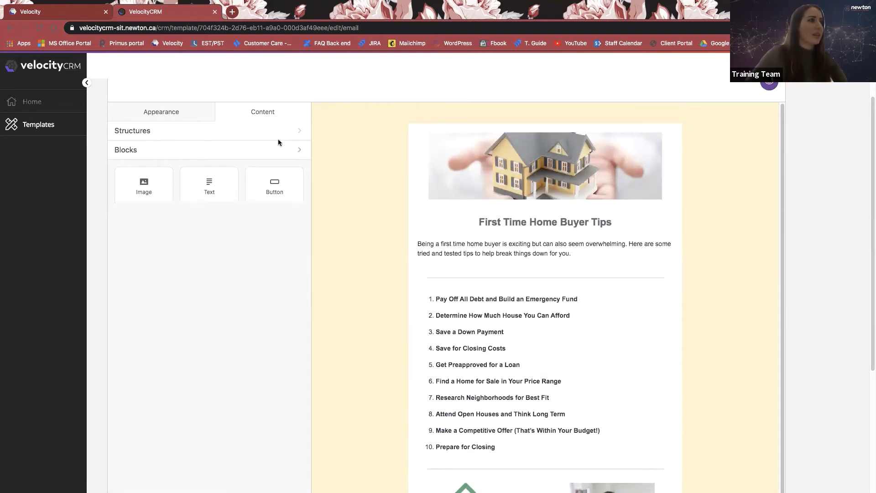
left_click(174, 115)
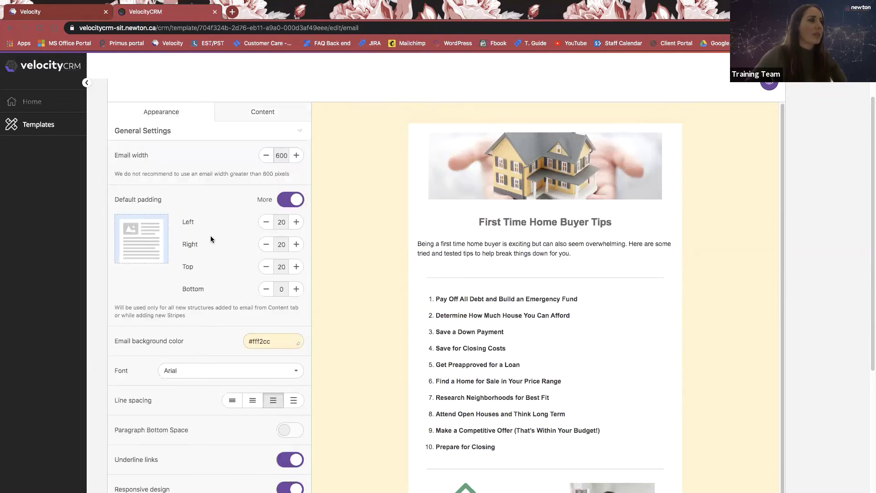
scroll(198, 182, "down", 1)
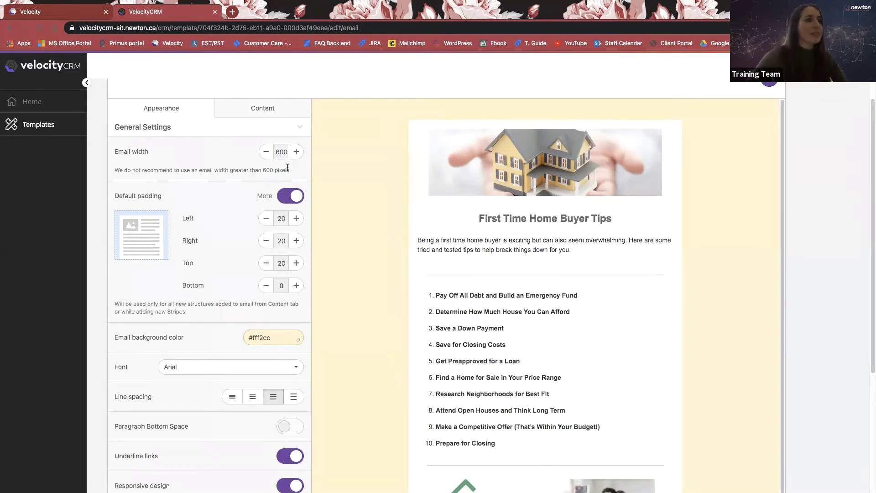
scroll(325, 280, "down", 1)
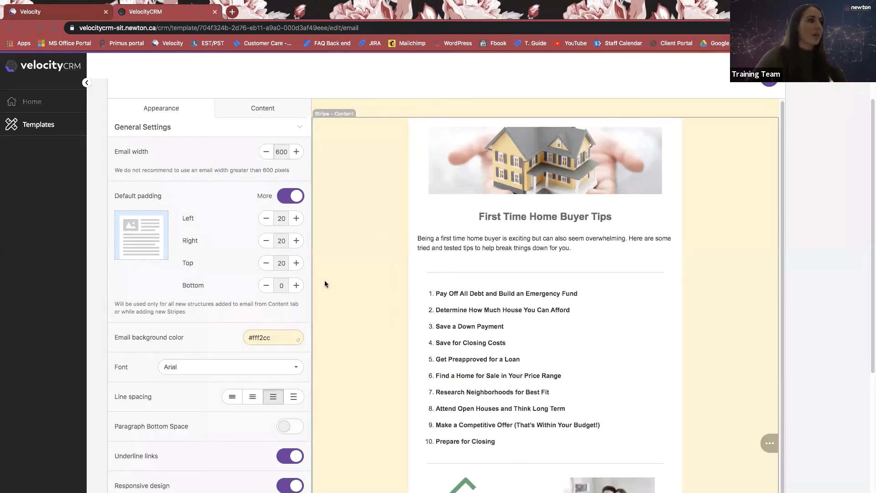
scroll(280, 299, "down", 3)
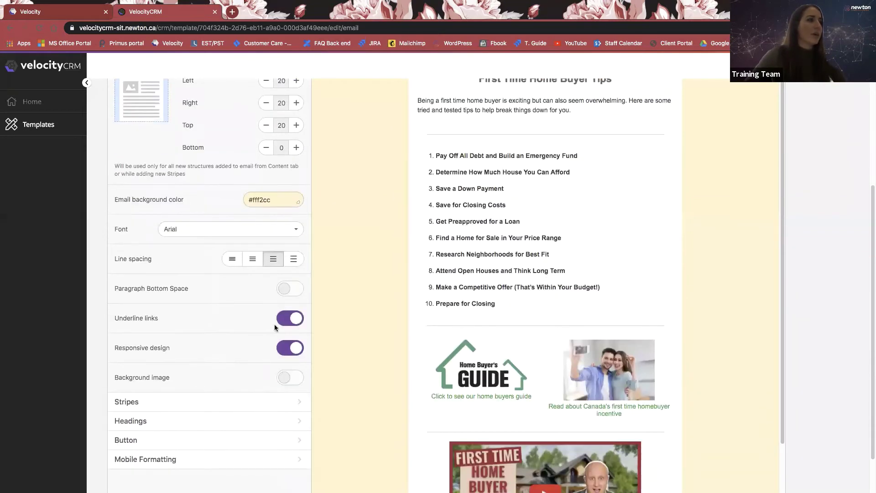
scroll(272, 335, "down", 1)
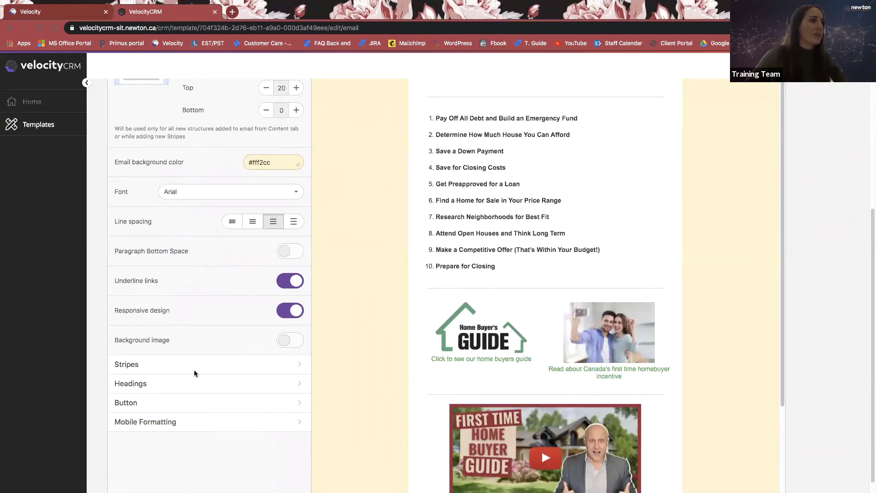
Examine the appearance settings for the content stripe and for buttons, including text size, colors, font and borders
left_click(299, 365)
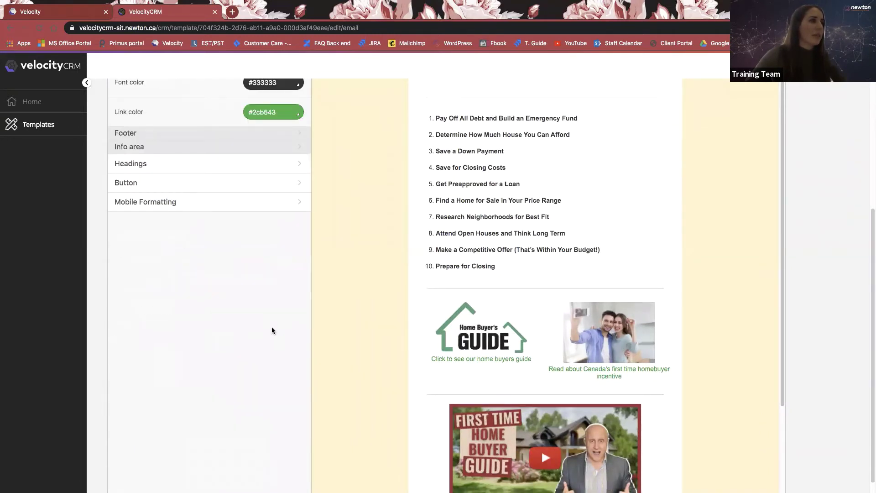
scroll(206, 213, "up", 5)
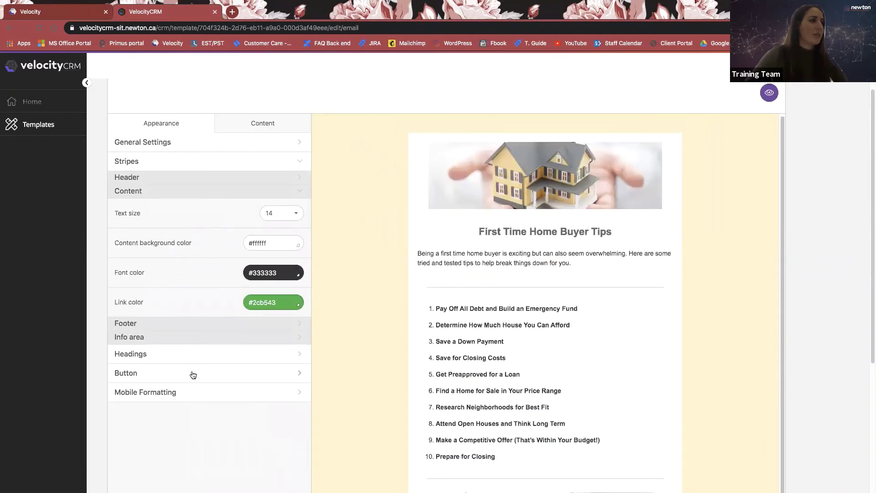
left_click(191, 369)
scroll(274, 378, "down", 2)
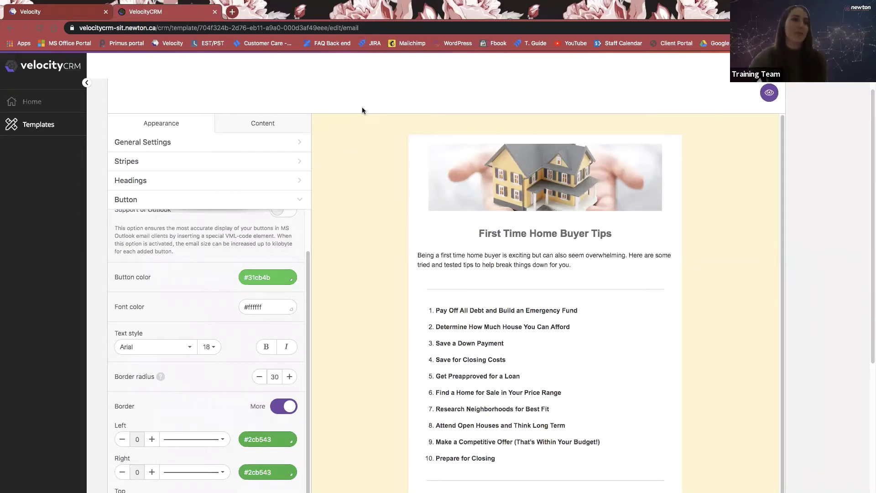
Preview the First Time Home Buyer template at narrower and wider widths to check its responsive layout, and close the preview
scroll(398, 185, "up", 1)
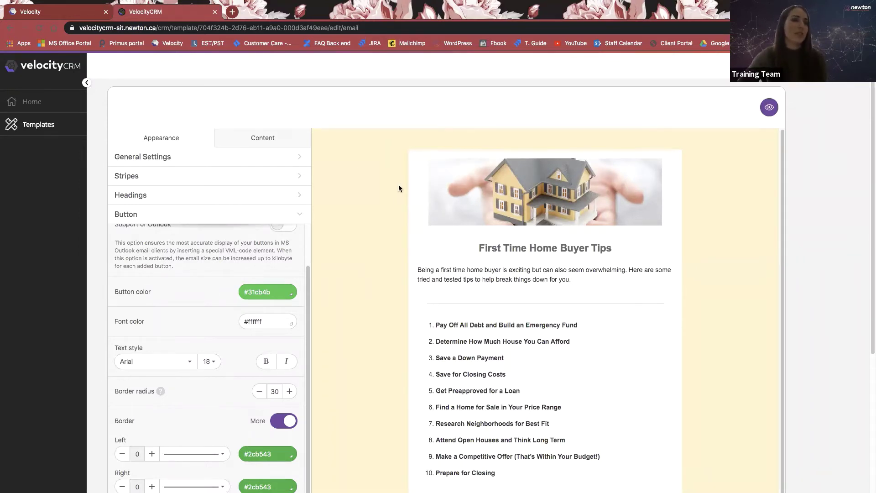
left_click(766, 110)
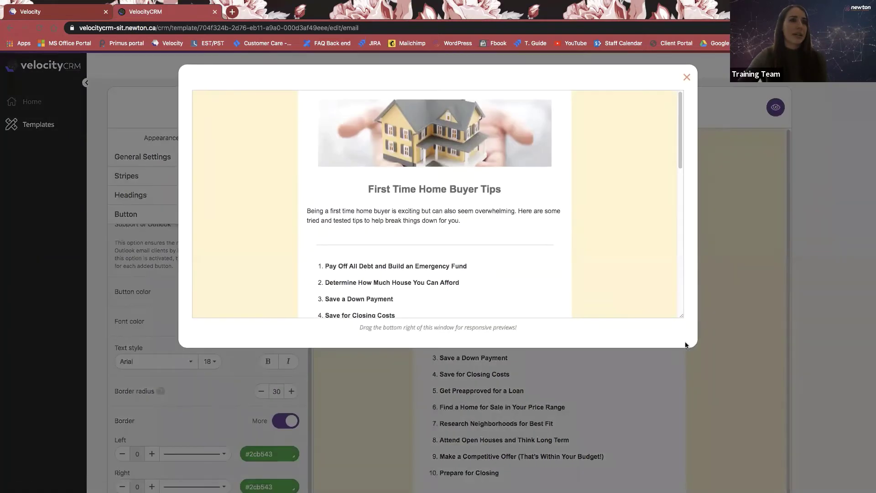
left_click_drag(683, 316, 552, 319)
scroll(534, 236, "down", 10)
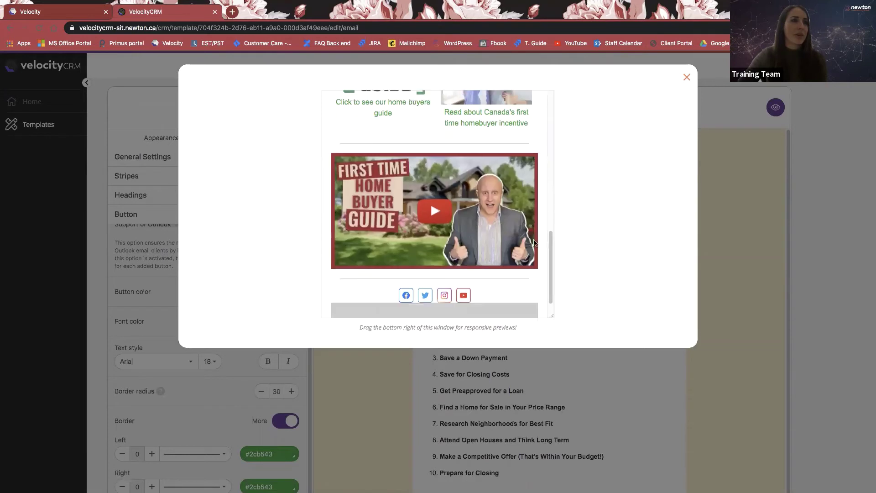
left_click_drag(552, 316, 530, 317)
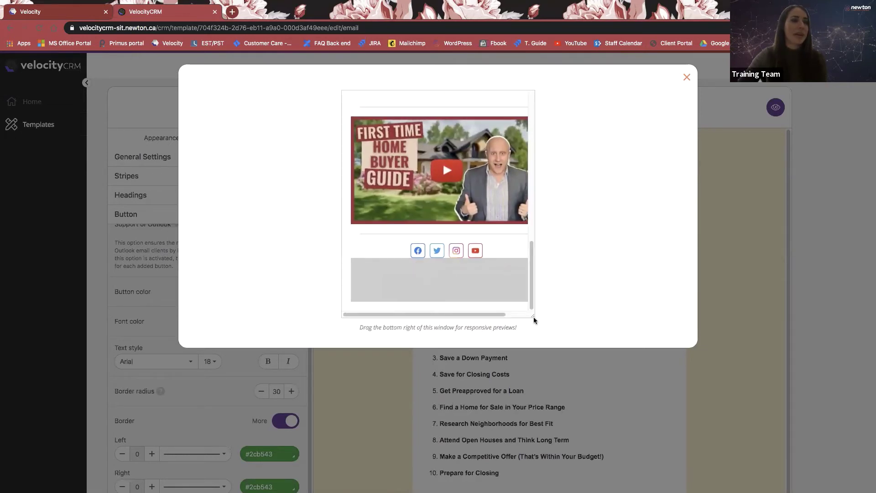
left_click_drag(529, 314, 631, 340)
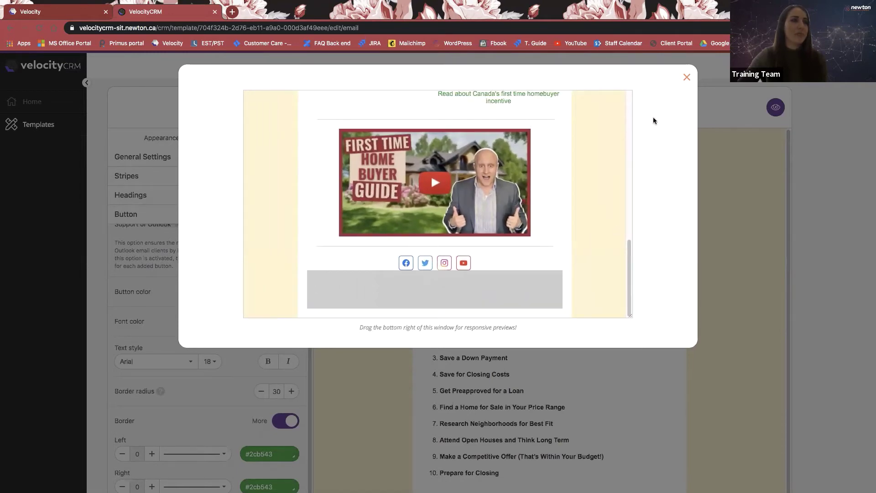
left_click(686, 76)
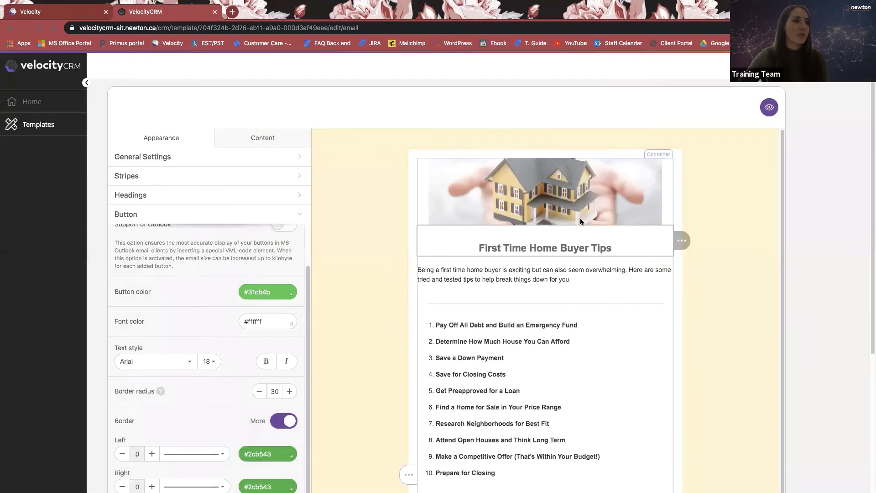
Collapse the button settings and leave for the email templates list, saving the changes to the First Time Home Buyer template
scroll(284, 243, "up", 1)
left_click(299, 227)
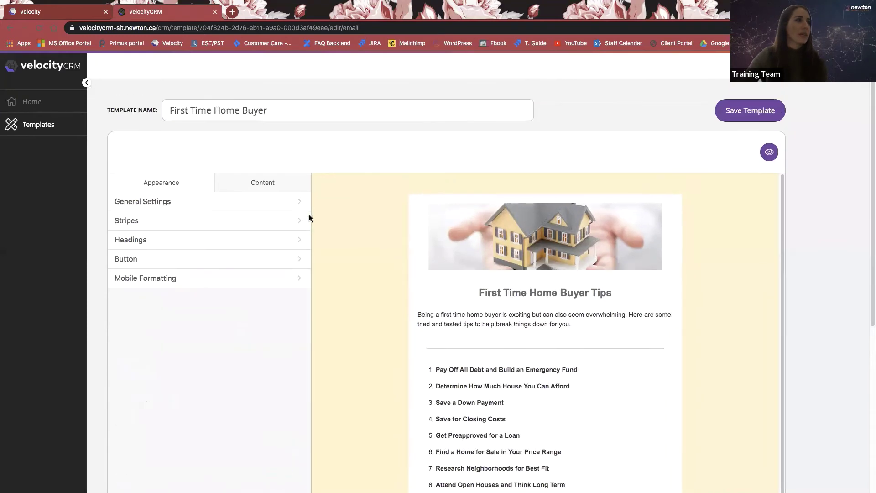
left_click(41, 131)
left_click(504, 232)
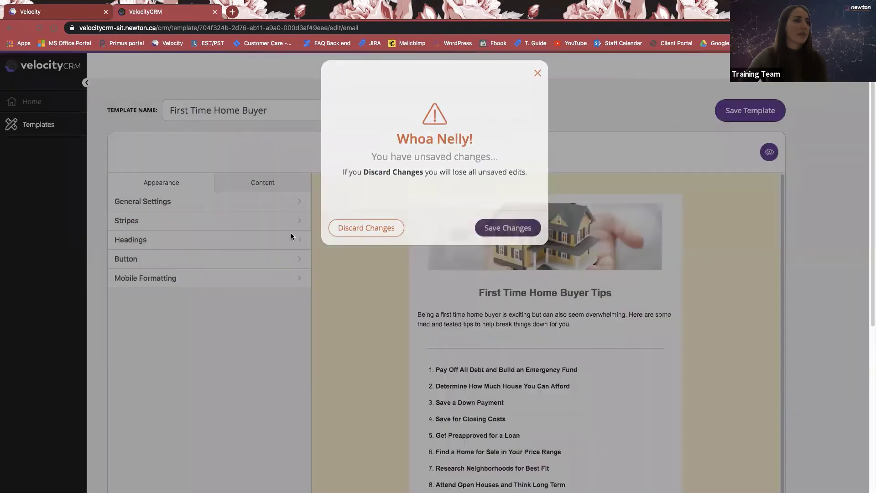
left_click(54, 131)
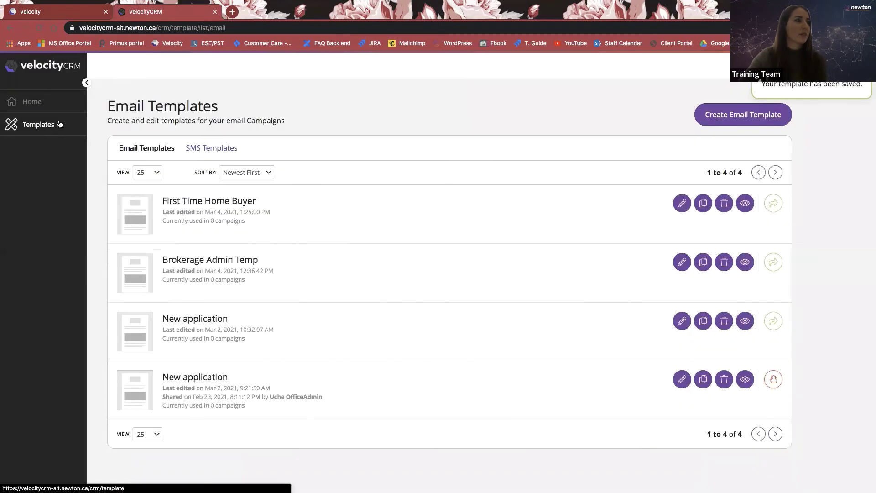
Open the "Set up signing date" SMS template for editing and read through its message
left_click(221, 150)
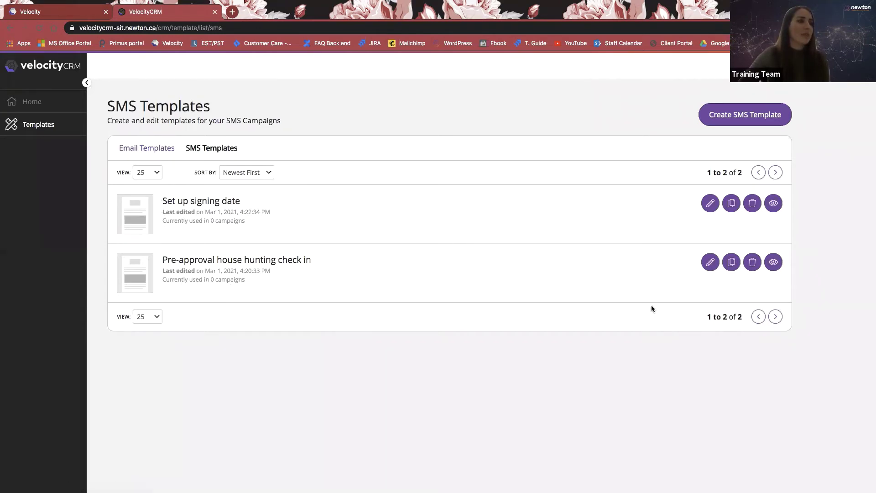
left_click(710, 205)
scroll(499, 228, "down", 3)
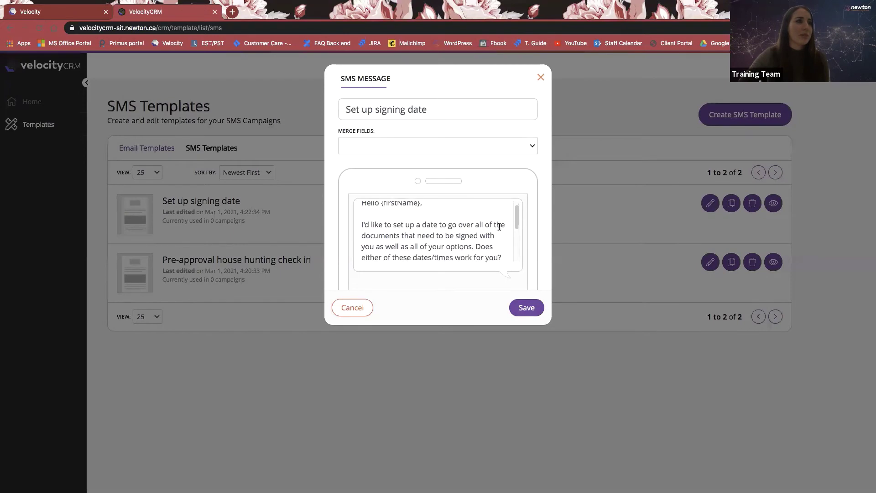
scroll(499, 228, "down", 3)
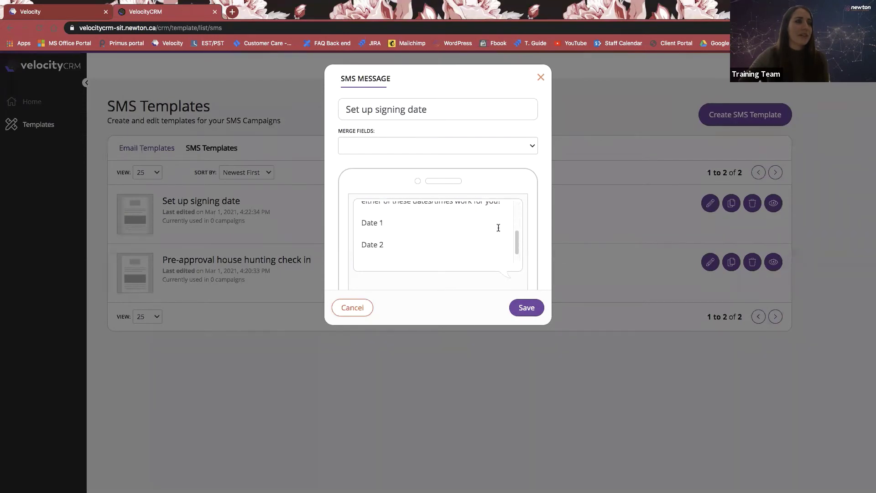
scroll(498, 228, "up", 6)
scroll(498, 227, "down", 1)
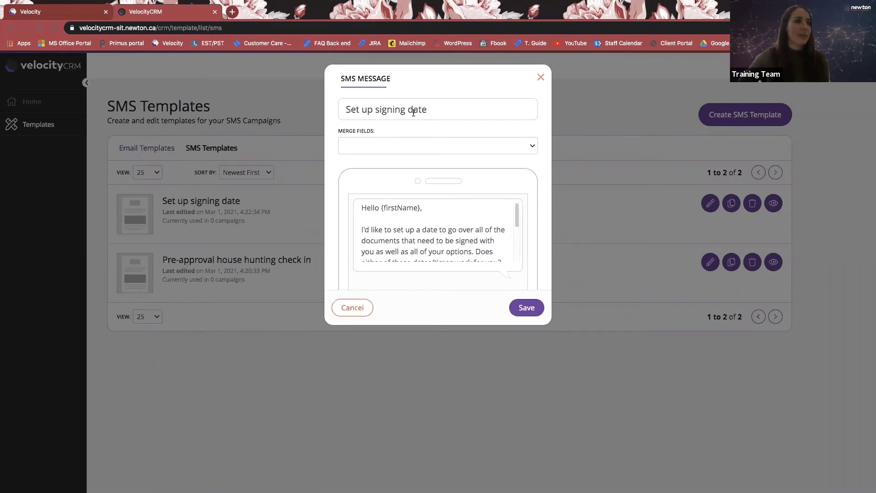
scroll(462, 216, "down", 1)
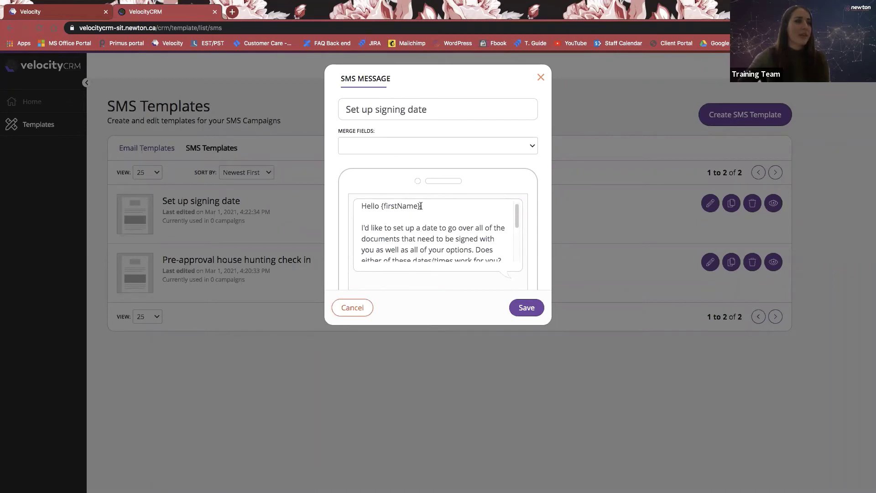
Highlight the {firstName} merge field in the SMS message, review the remaining text, and close the template without saving
left_click_drag(420, 206, 381, 214)
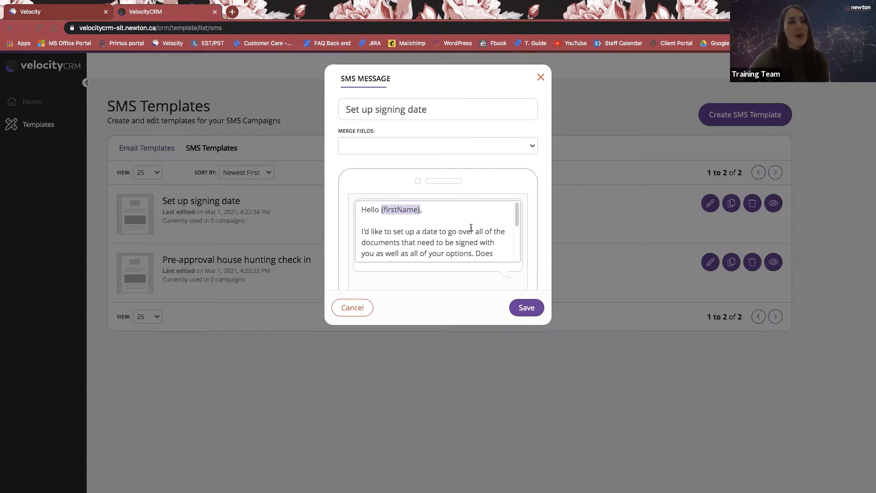
scroll(470, 227, "down", 2)
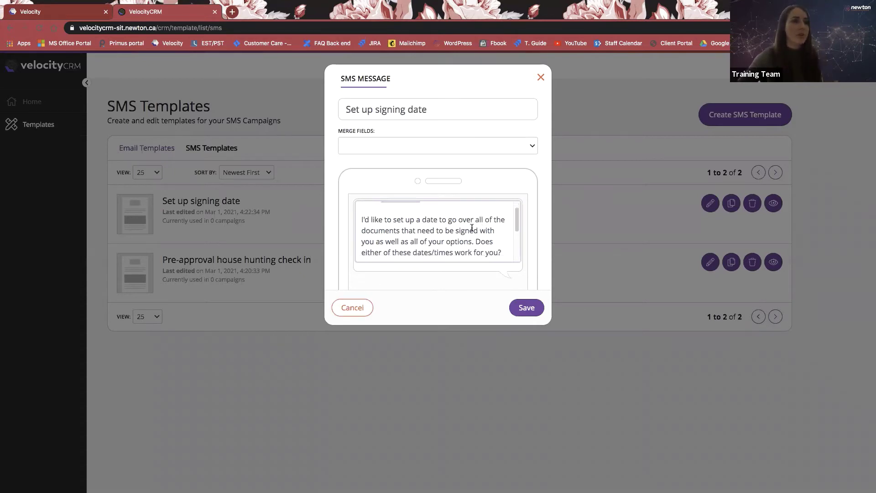
scroll(471, 227, "down", 3)
scroll(473, 227, "up", 5)
scroll(473, 227, "down", 4)
left_click(541, 76)
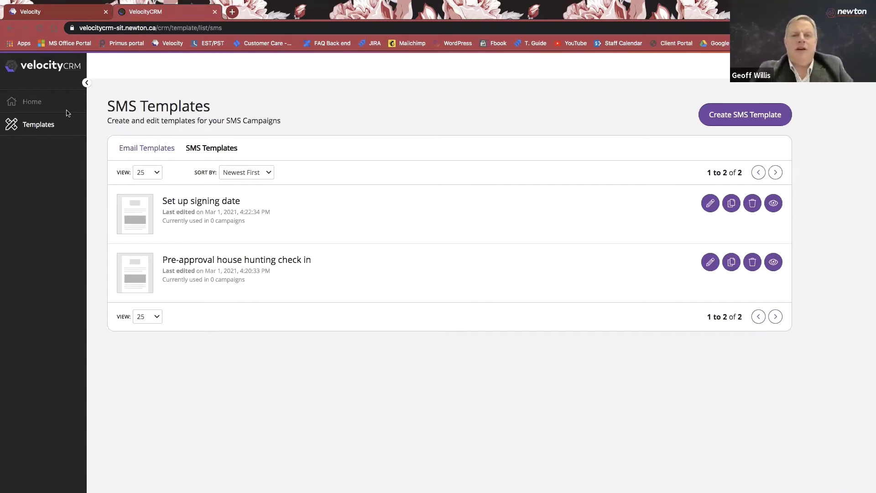
Create a new email template from the Brokerage Admin Temp brokerage theme, keeping the suggested template name
left_click(47, 126)
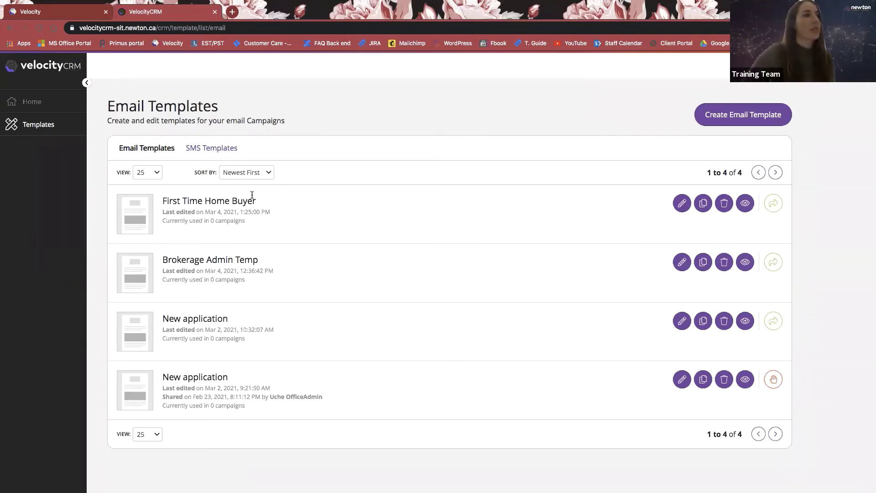
left_click(727, 114)
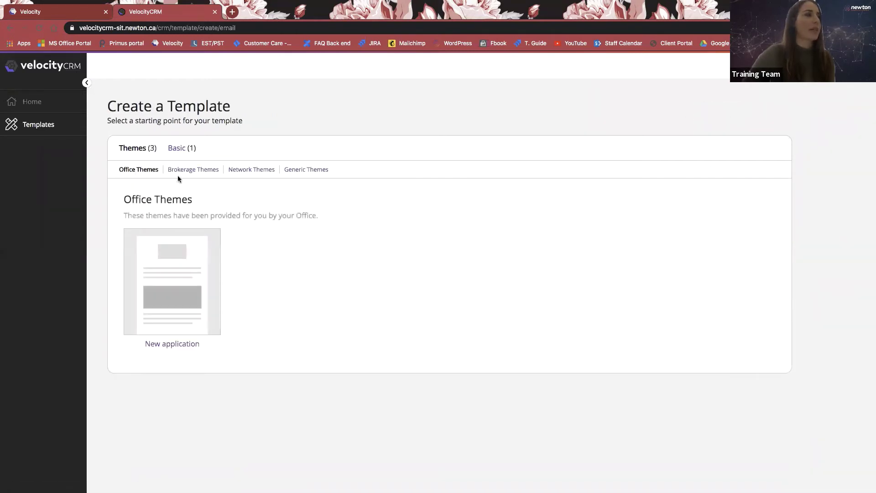
left_click(187, 170)
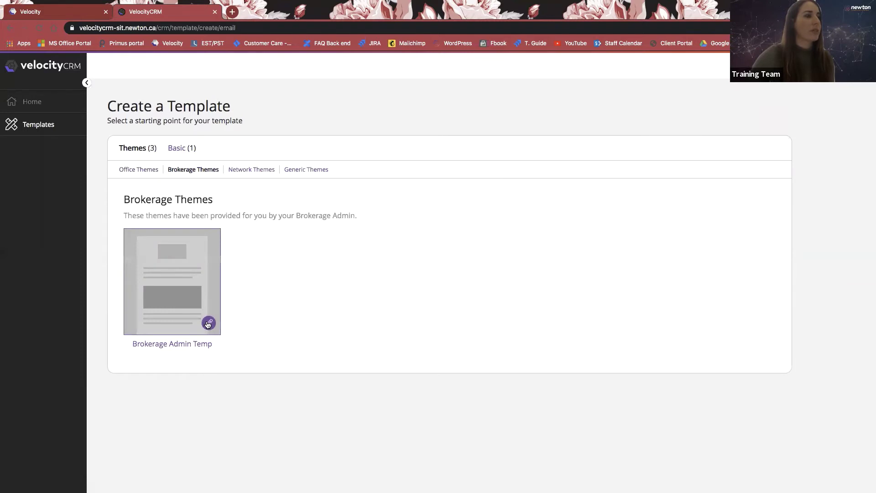
left_click(207, 321)
left_click(446, 192)
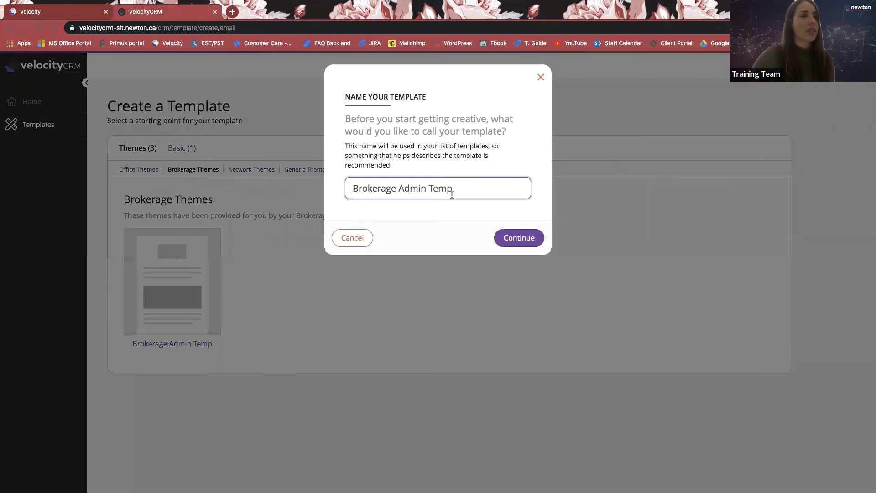
key("Return")
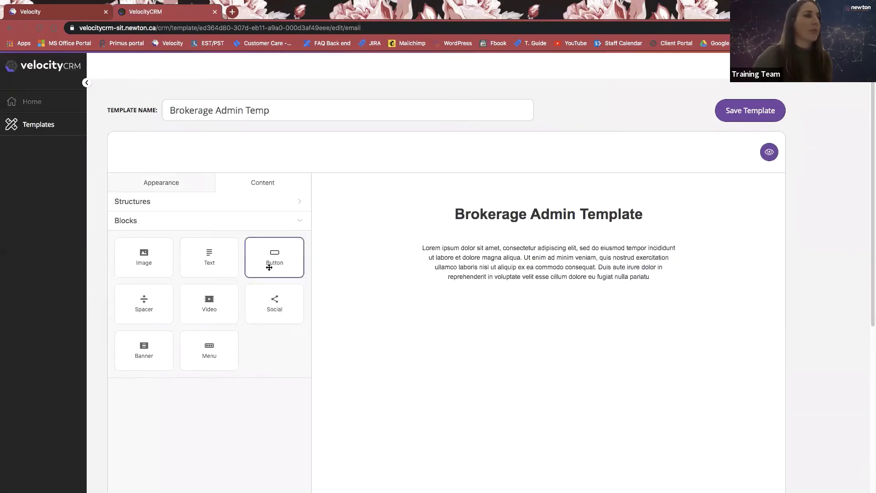
Add one-column, two-column, four-column, wide-and-narrow two-column and another one-column structure, in that order, above the Brokerage Admin Template heading
left_click(299, 203)
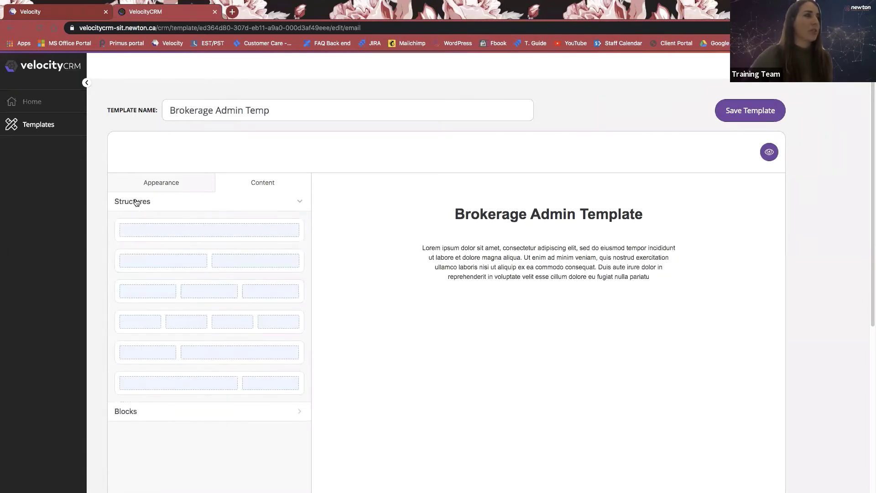
mouse_move(145, 222)
left_mouse_down()
mouse_move(160, 234)
mouse_move(339, 237)
mouse_move(569, 214)
left_mouse_up()
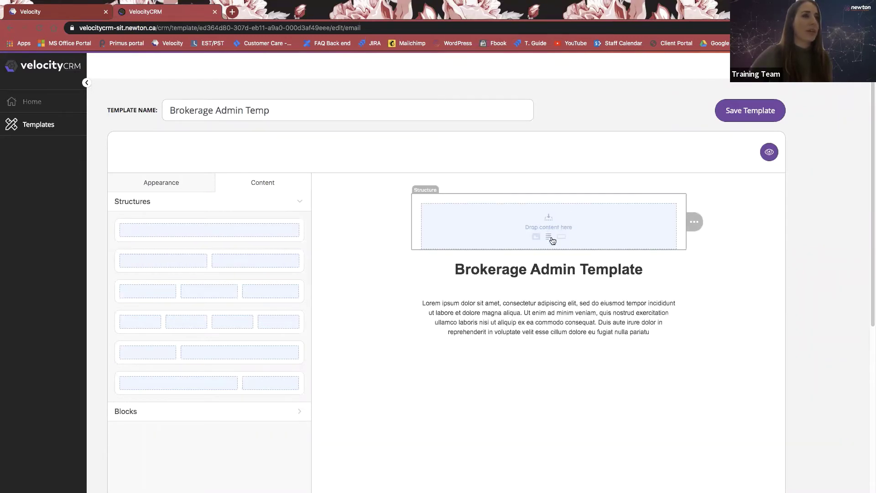
left_click_drag(211, 262, 600, 256)
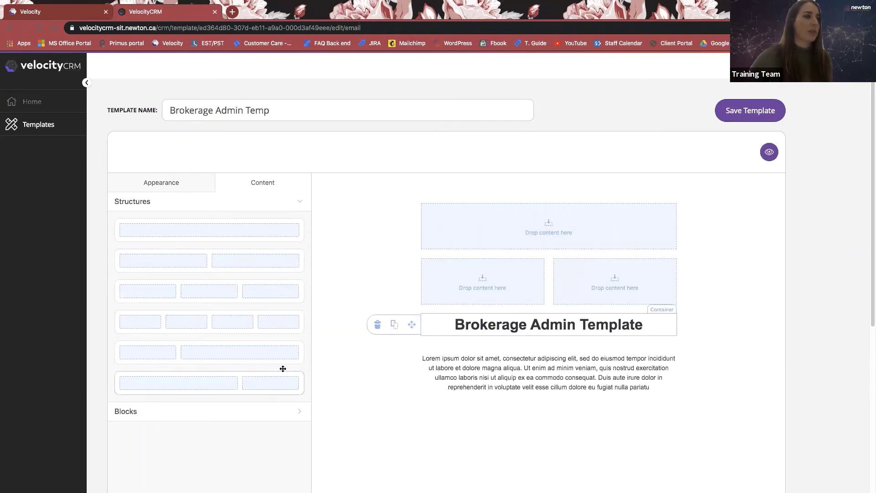
left_click_drag(204, 323, 582, 309)
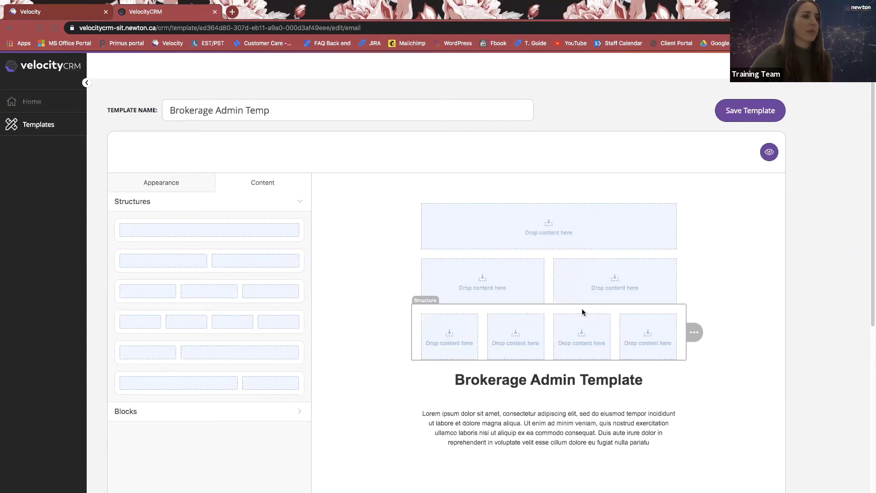
left_click_drag(217, 383, 579, 377)
left_click_drag(242, 241, 528, 419)
scroll(399, 352, "down", 3)
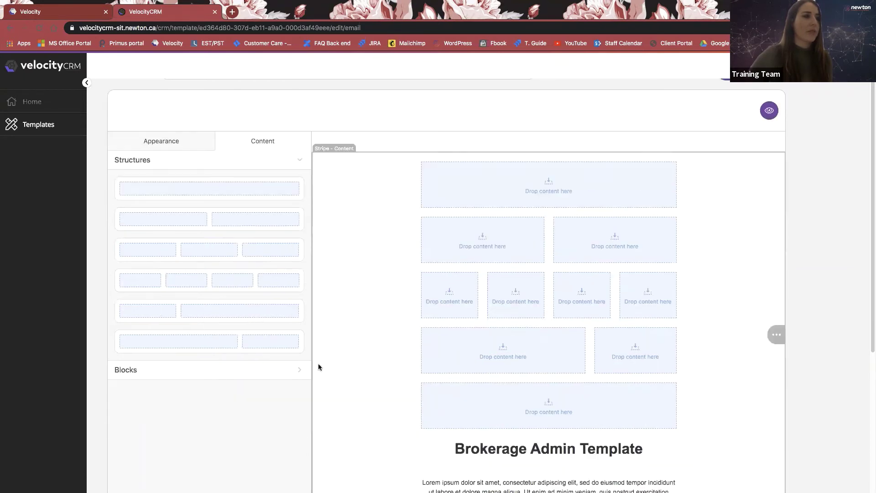
Fill all four columns of the four-column structure with image blocks
left_click(296, 292)
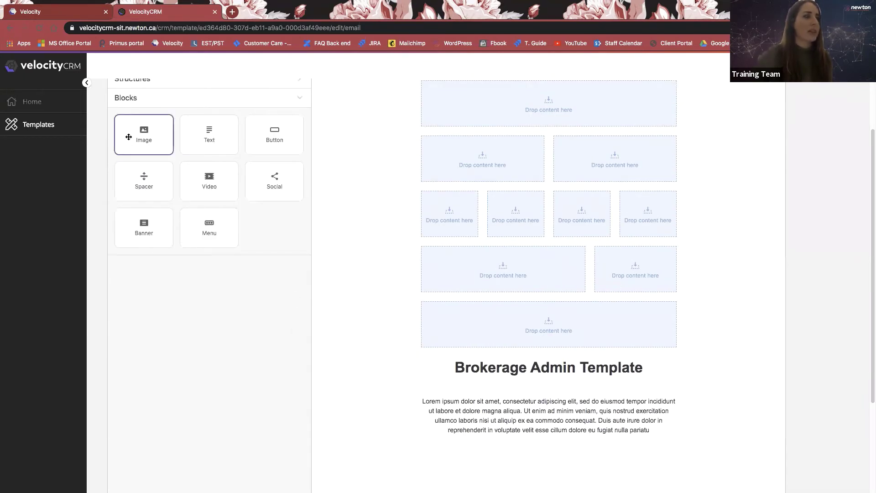
mouse_move(143, 133)
left_mouse_down()
mouse_move(338, 215)
mouse_move(462, 207)
left_mouse_up()
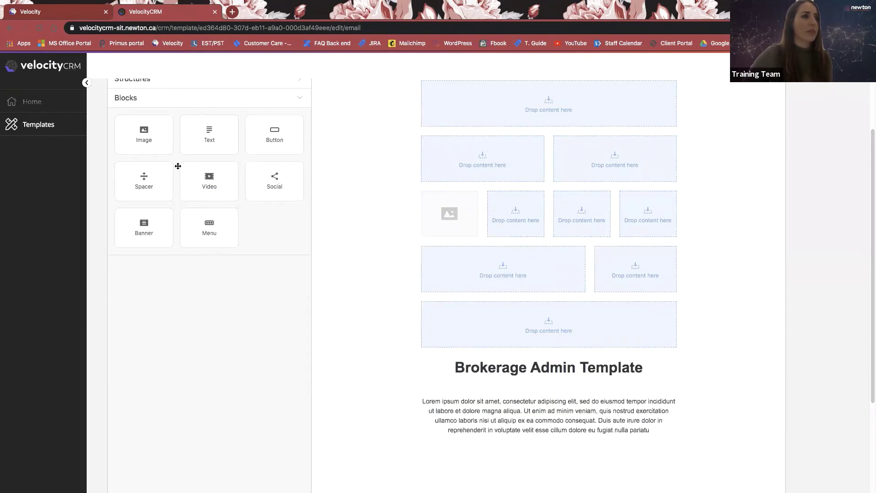
left_click_drag(145, 138, 518, 211)
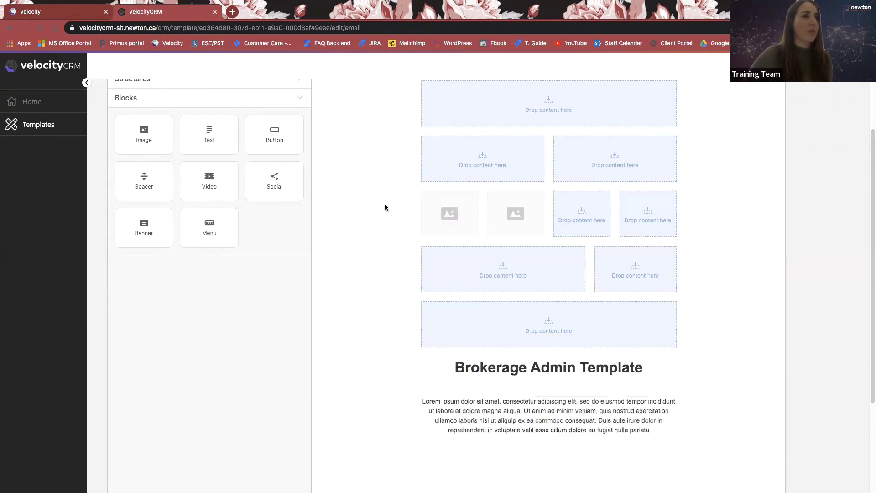
left_click_drag(144, 135, 657, 204)
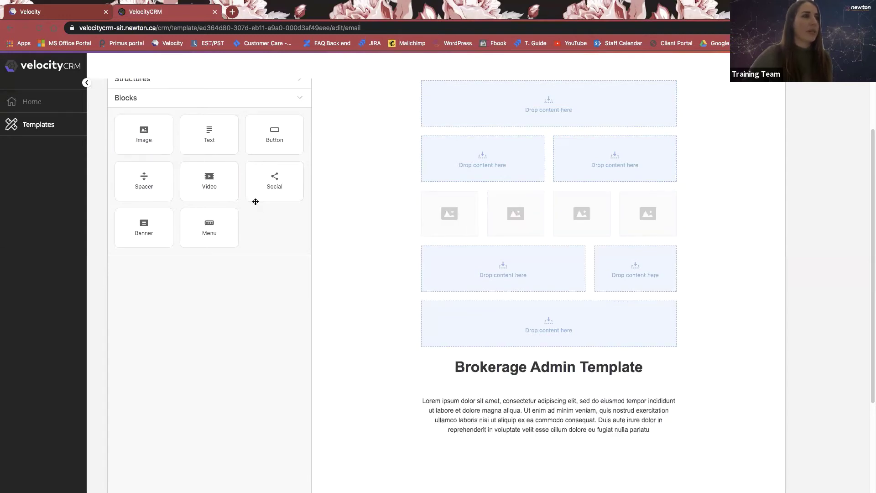
Place a text block in the wide column, a video block in the narrow column beside it, and a menu block in the row below
left_click_drag(214, 154, 390, 249)
left_click_drag(515, 270, 516, 263)
left_click_drag(227, 187, 618, 263)
left_click_drag(196, 231, 549, 340)
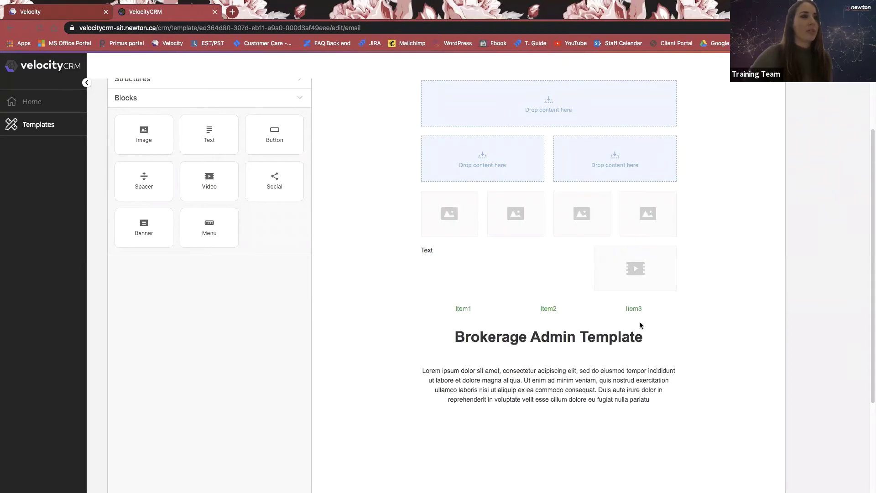
Examine the email template's general appearance settings, from email width and default padding to the stripes, headings, button and mobile formatting sections
scroll(639, 322, "up", 2)
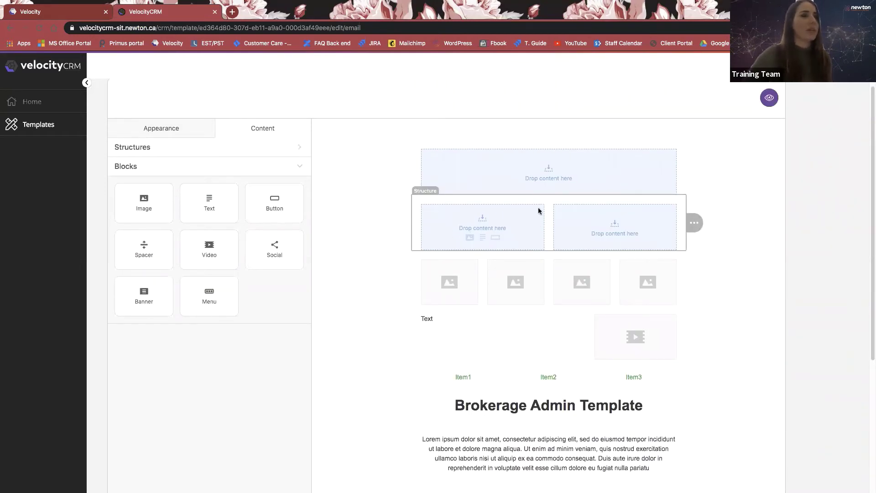
scroll(645, 218, "up", 2)
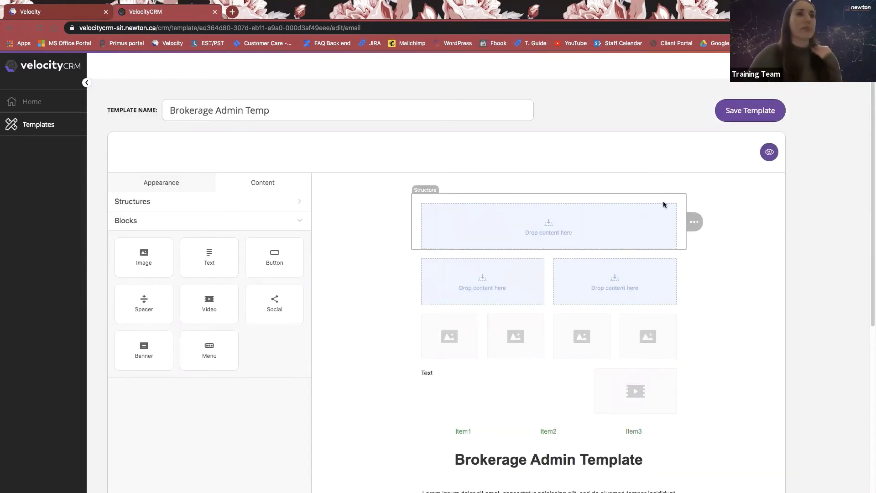
left_click(195, 187)
left_click(192, 199)
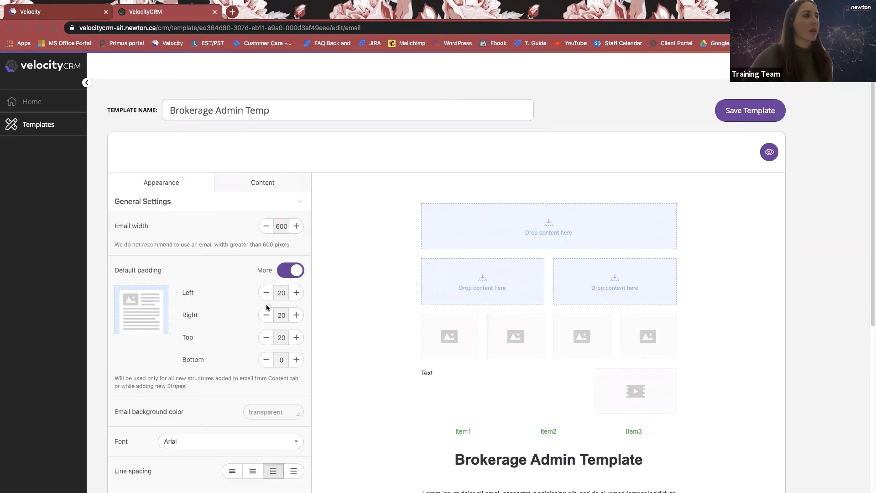
scroll(268, 310, "down", 4)
scroll(268, 311, "down", 3)
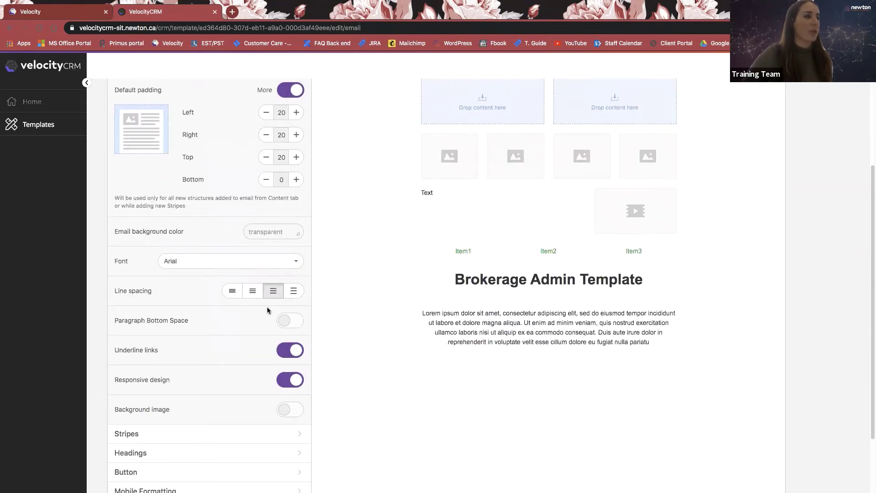
scroll(268, 309, "up", 5)
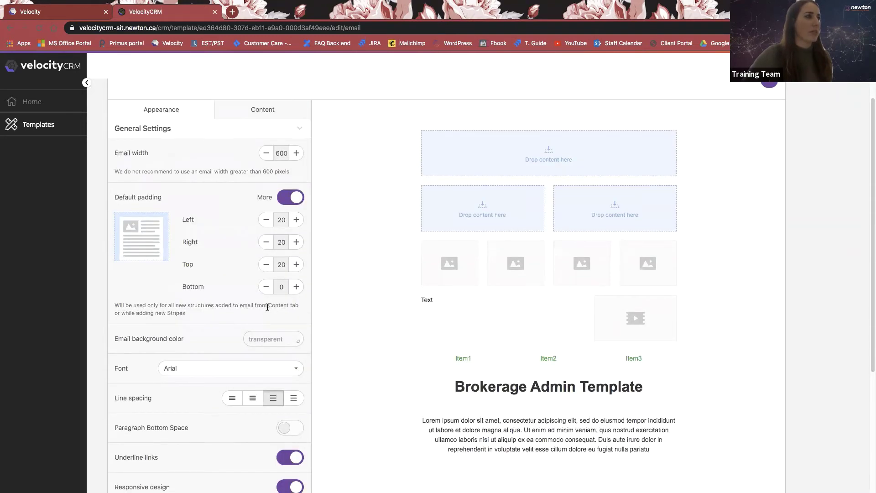
scroll(269, 310, "down", 5)
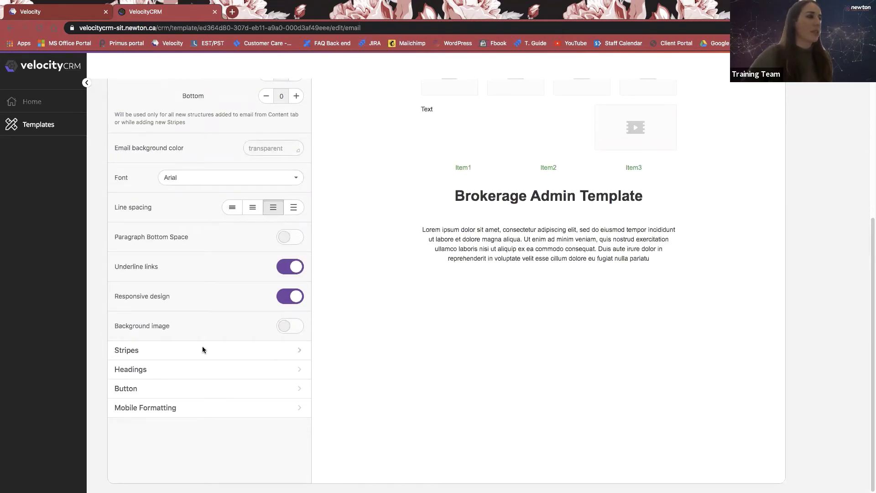
scroll(213, 373, "up", 6)
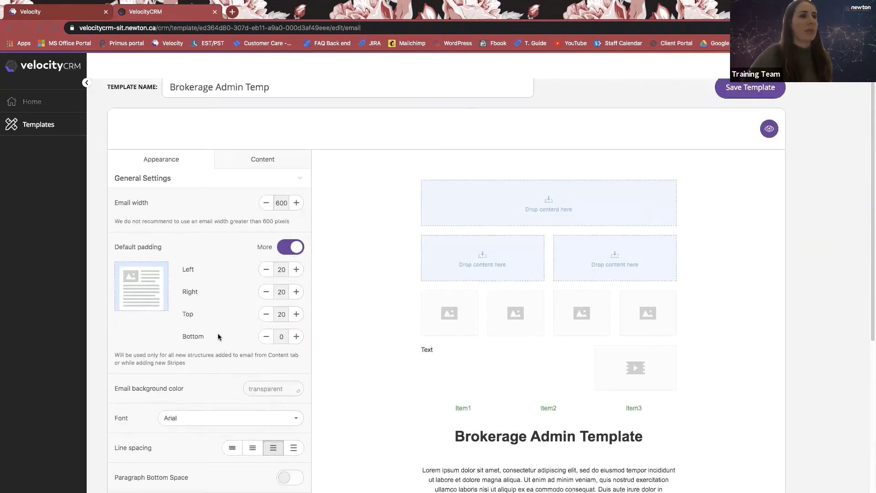
scroll(518, 202, "up", 1)
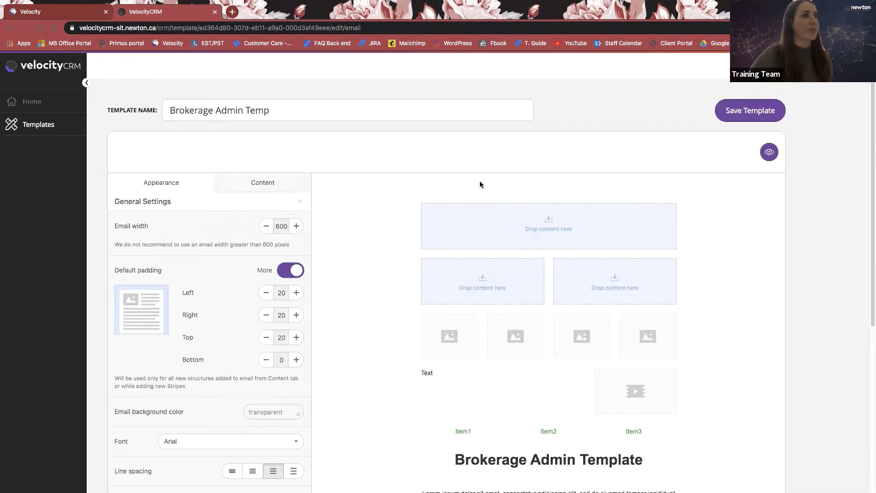
Leave the template editor for the home page and discard the unsaved template changes
left_click(47, 106)
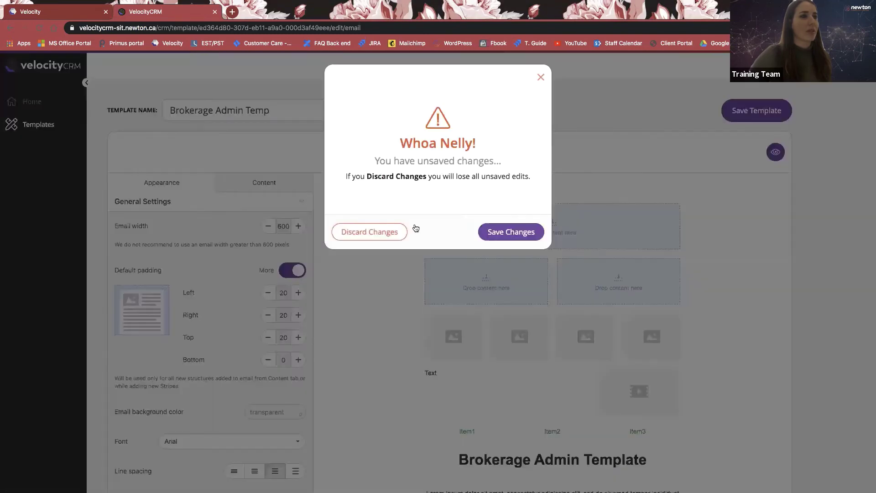
left_click(391, 233)
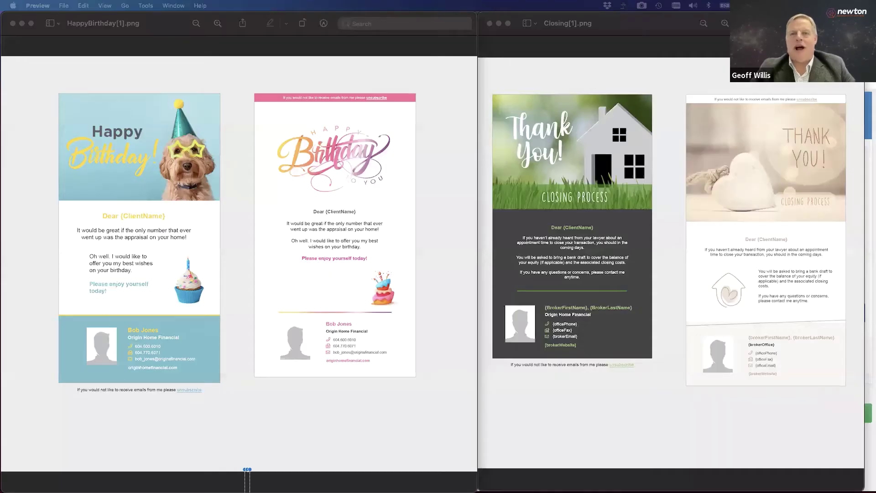
Close the HappyBirthday[1].png and Closing[1].png image previews to uncover the Velocity report builder
left_click(125, 447)
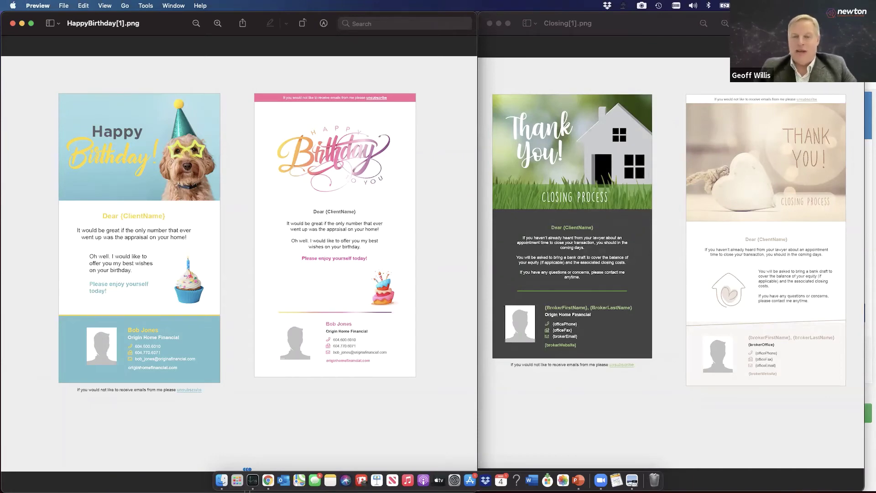
left_click(13, 23)
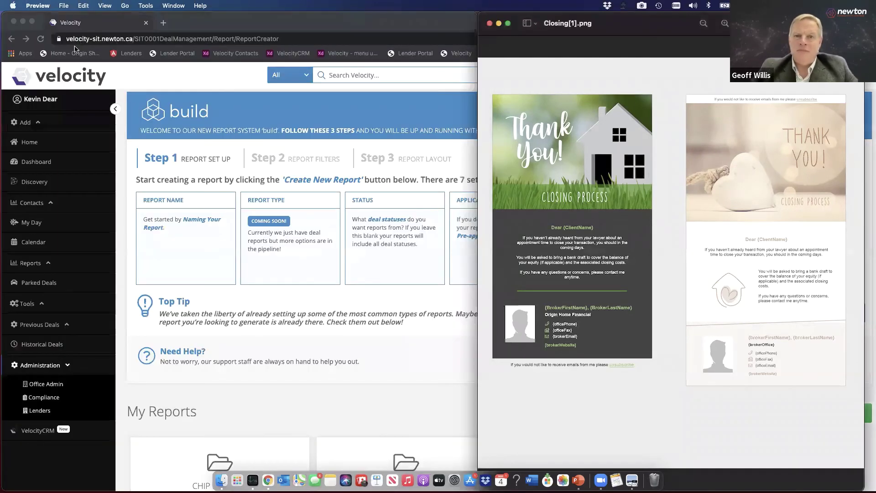
left_click(489, 23)
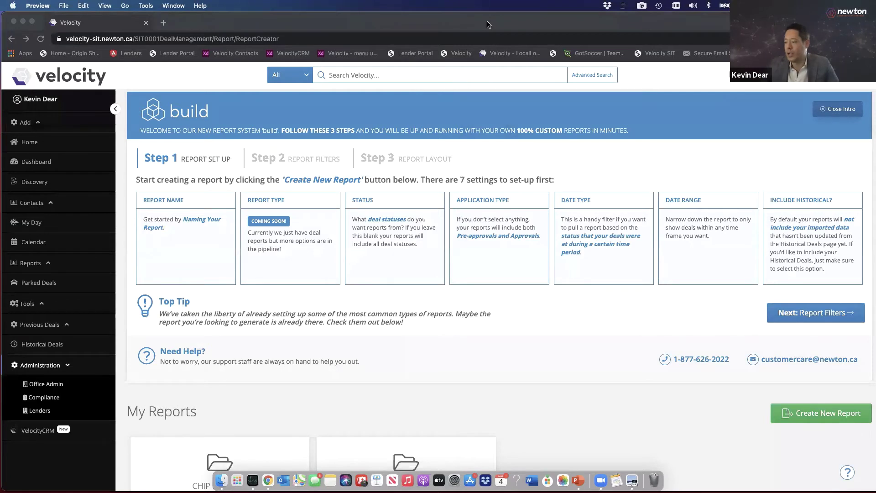
Check the available report pages in the navigation, collapse them again and start creating a new report from My Reports
left_click(48, 263)
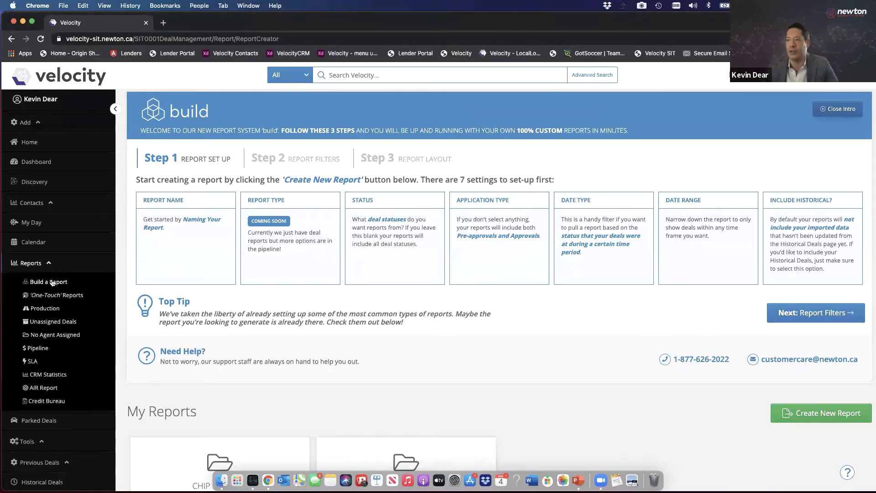
left_click(51, 263)
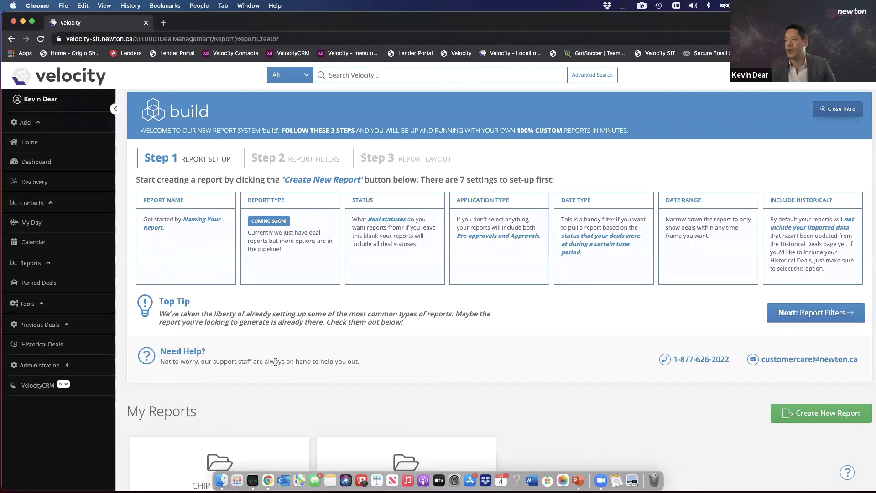
scroll(322, 358, "down", 2)
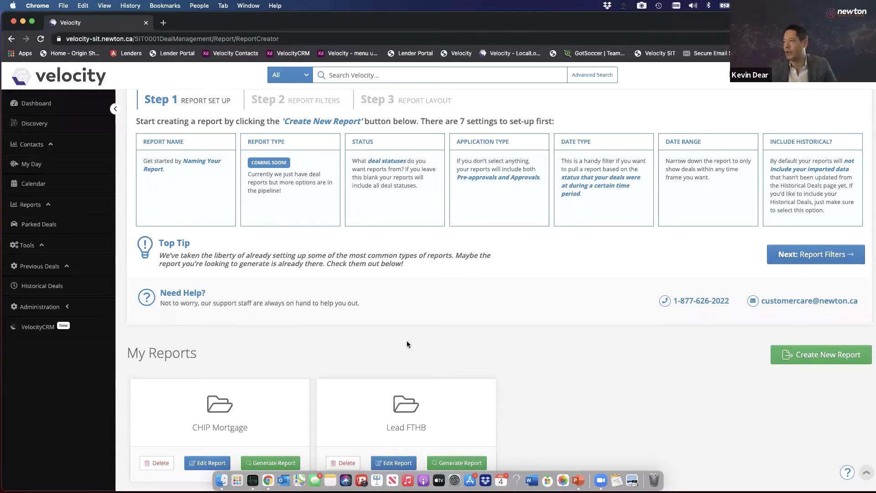
scroll(407, 340, "up", 1)
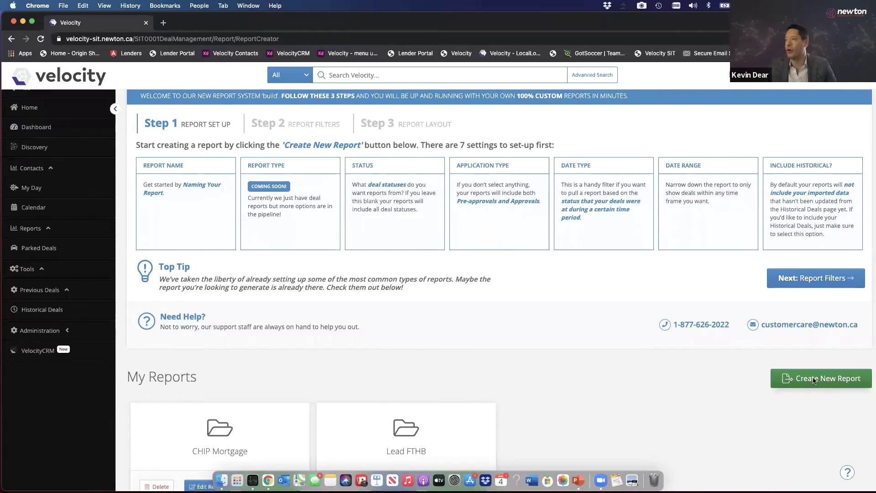
left_click(815, 381)
scroll(637, 367, "down", 2)
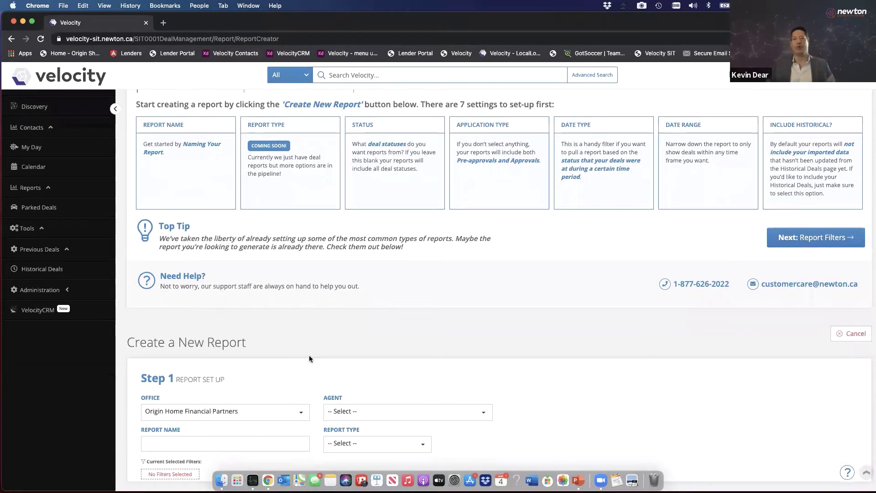
Set the new report's office to Origin Home Financial Partners and select an agent from that office's list
left_click(296, 416)
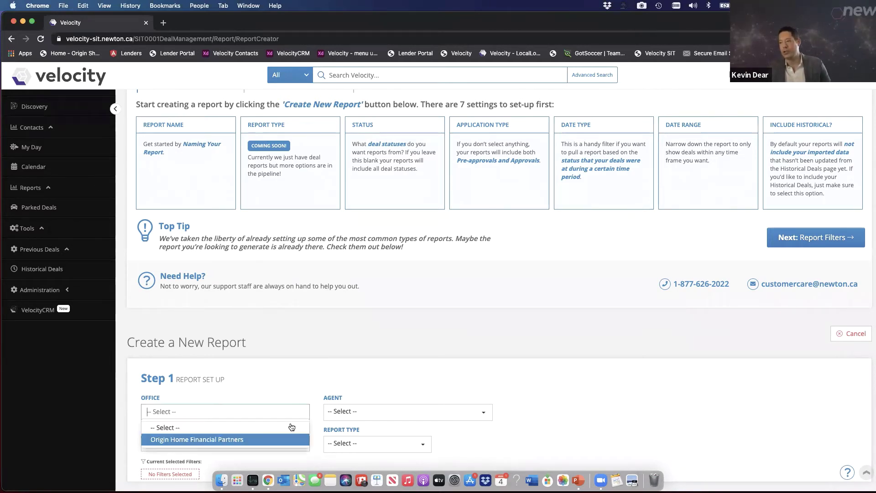
left_click(299, 439)
left_click(379, 421)
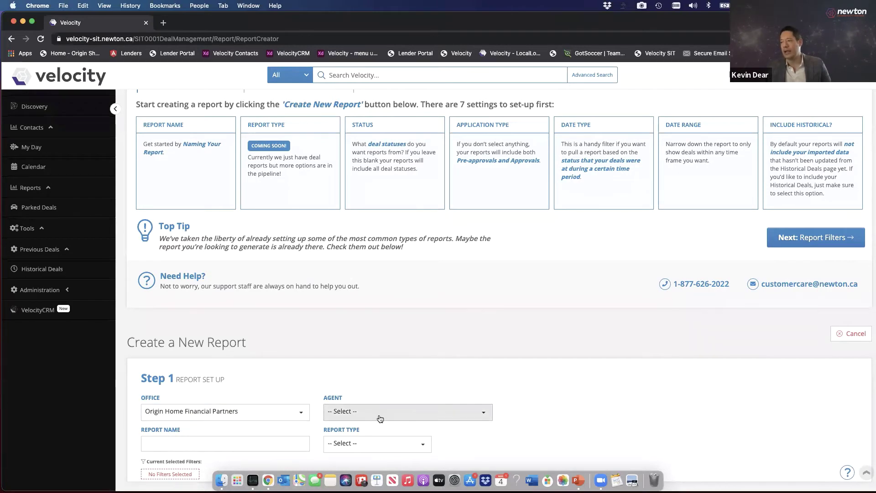
left_click(597, 413)
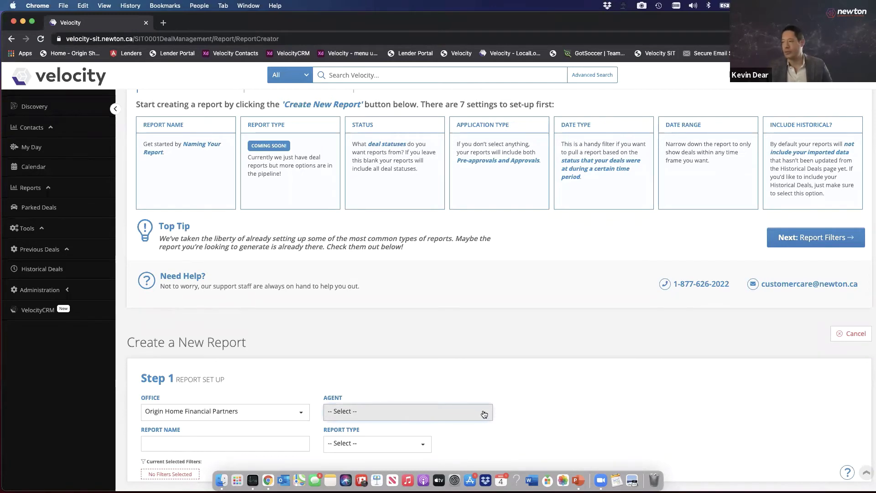
left_click(425, 404)
scroll(405, 377, "down", 5)
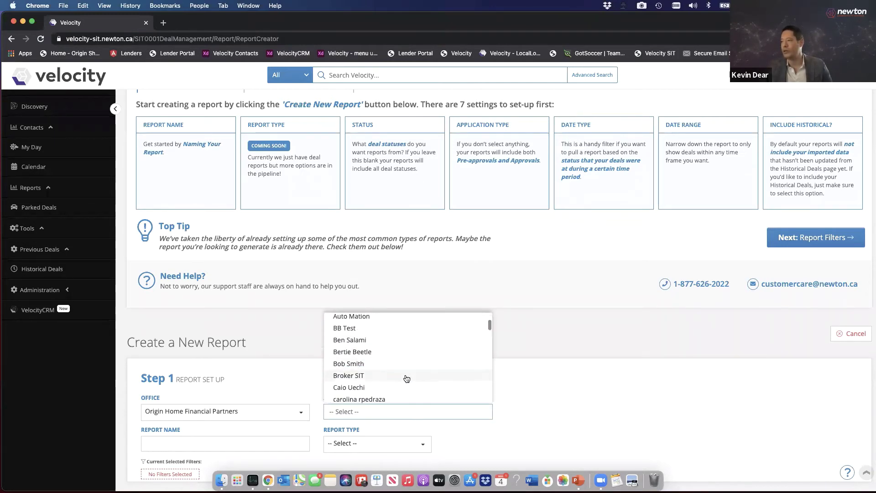
scroll(406, 380, "down", 8)
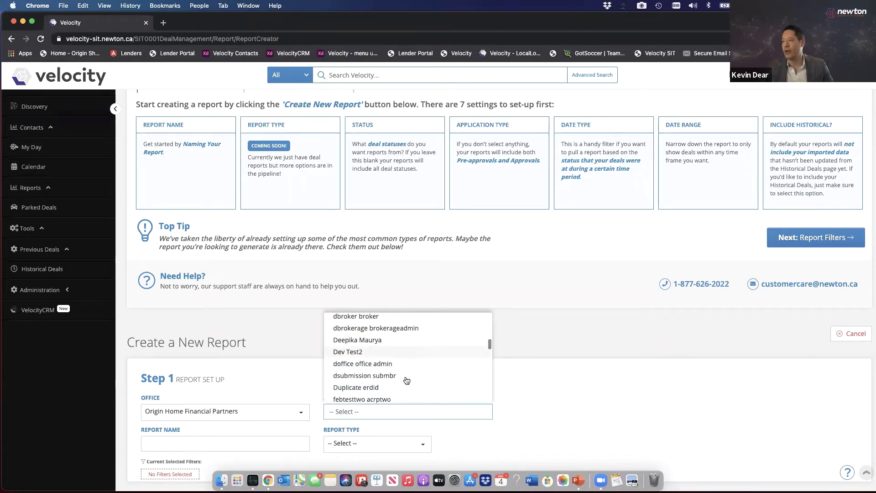
scroll(405, 377, "down", 5)
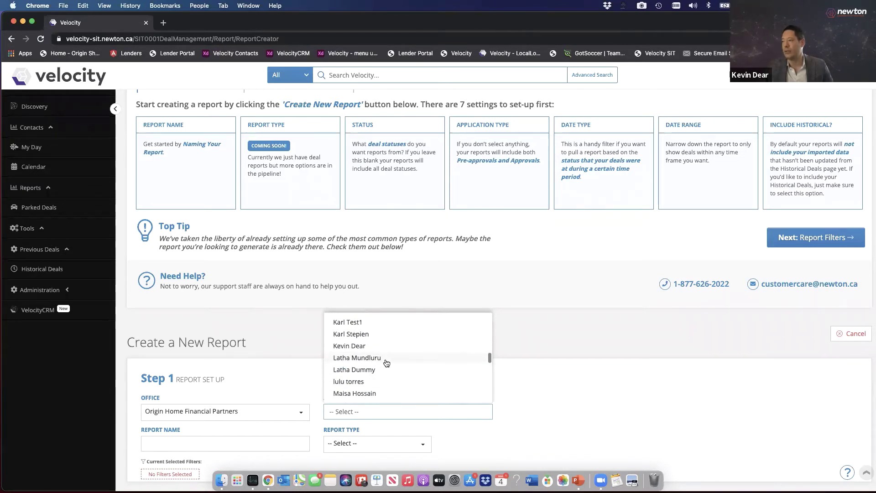
left_click(385, 363)
Name the report Test Report and set its report type to Deals
left_click(233, 447)
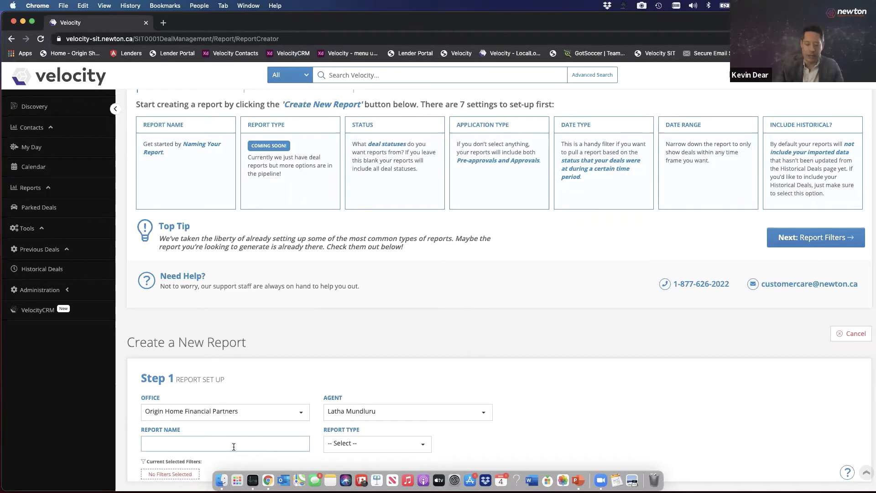
type("st ")
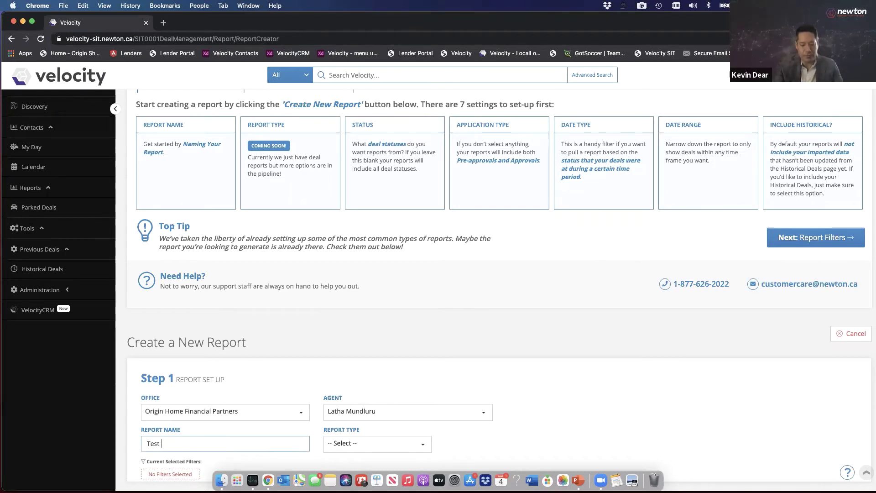
type("Report")
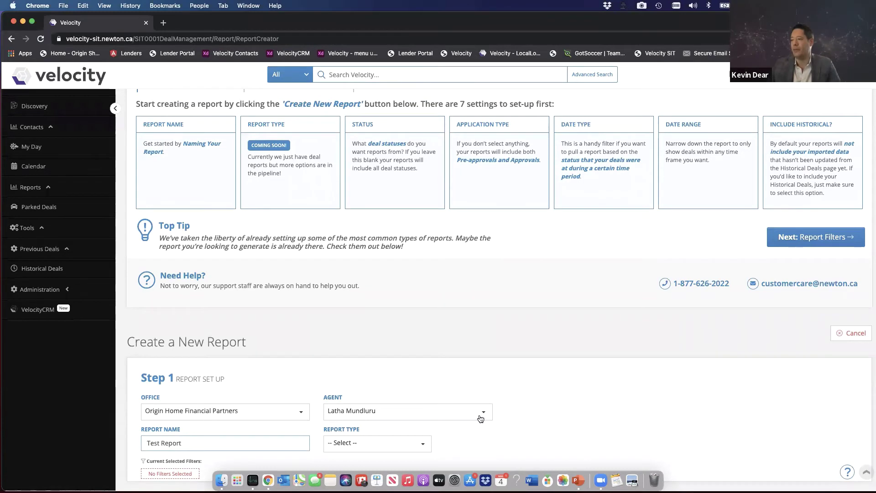
left_click(422, 443)
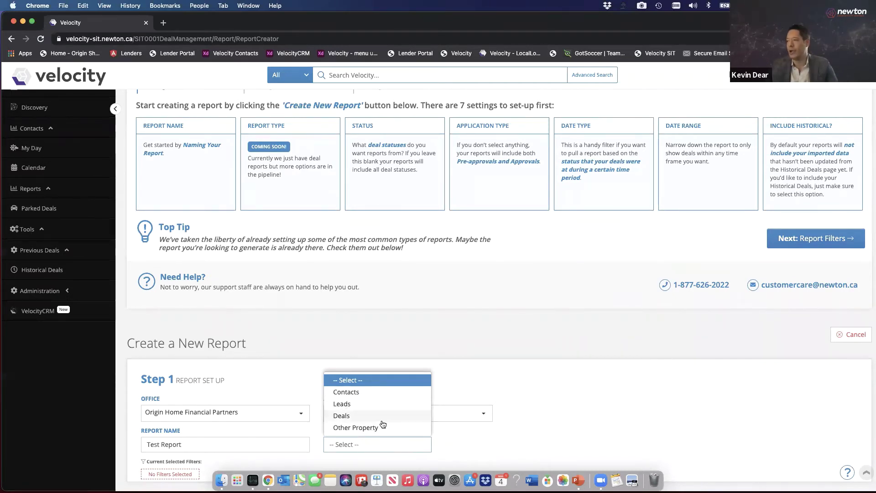
left_click(344, 416)
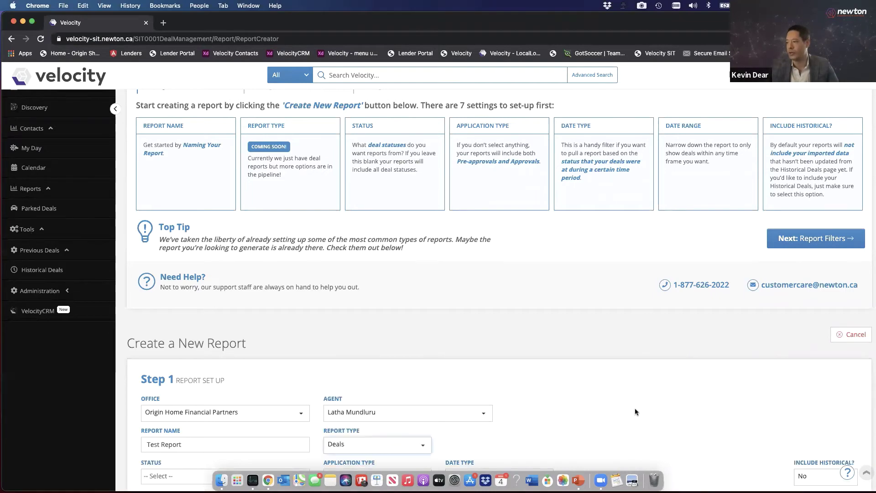
Inspect the status, application type and date type choices without selecting any, and expand the advanced borrower filters
scroll(634, 408, "down", 1)
scroll(634, 411, "down", 4)
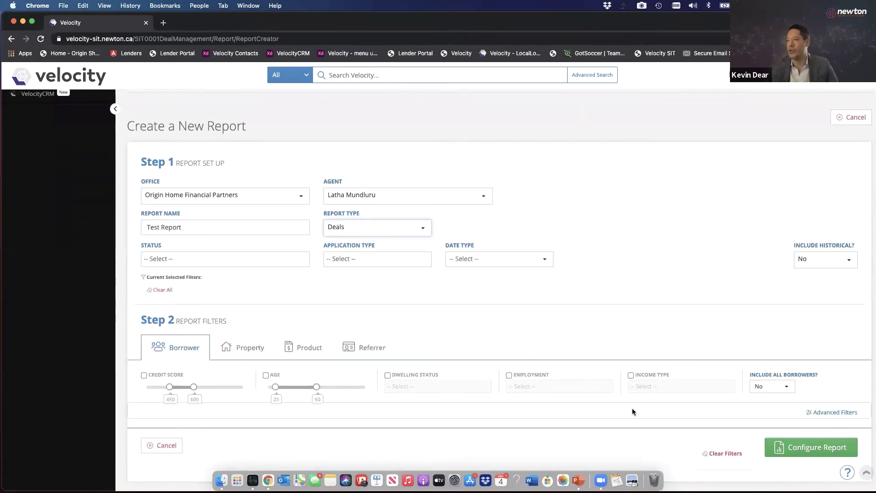
left_click(269, 261)
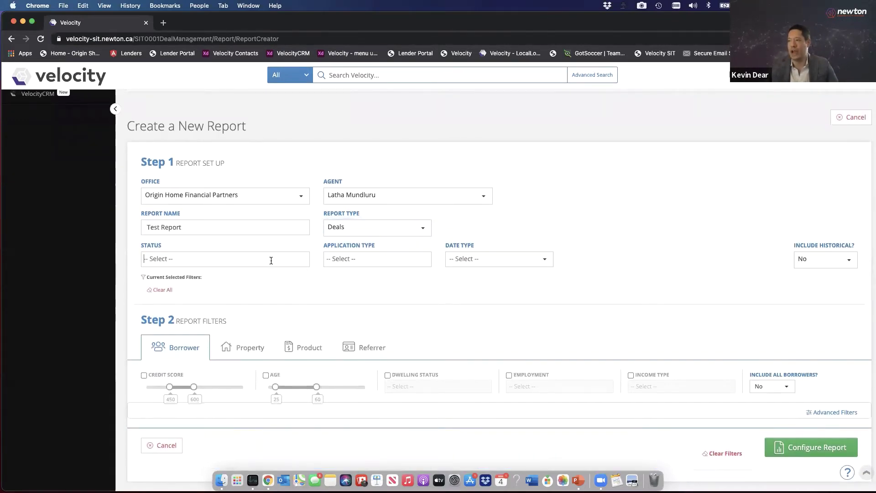
left_click(385, 260)
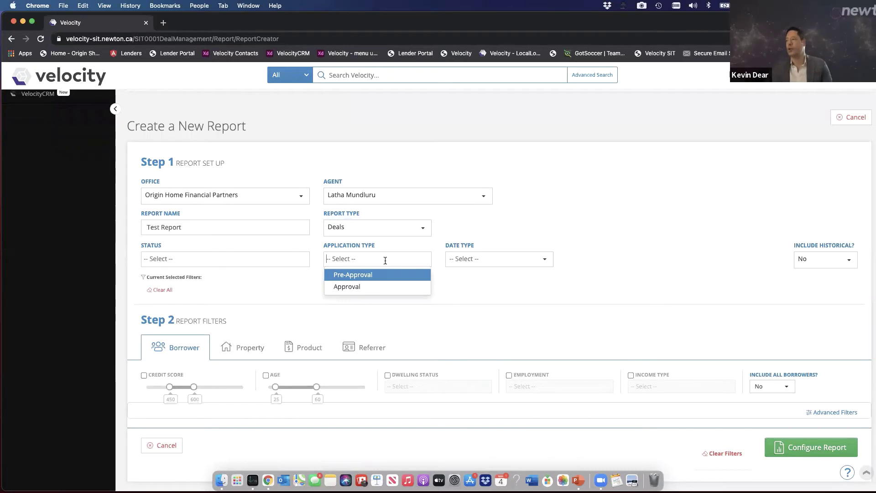
left_click(535, 260)
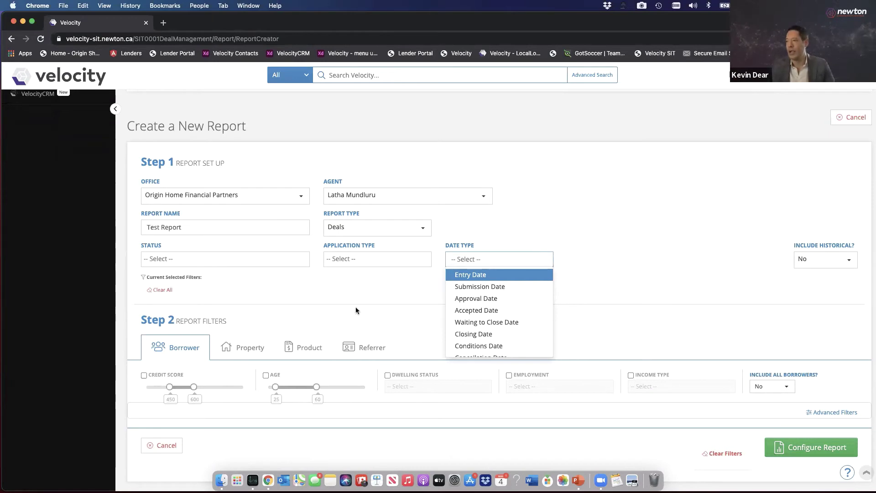
left_click(312, 367)
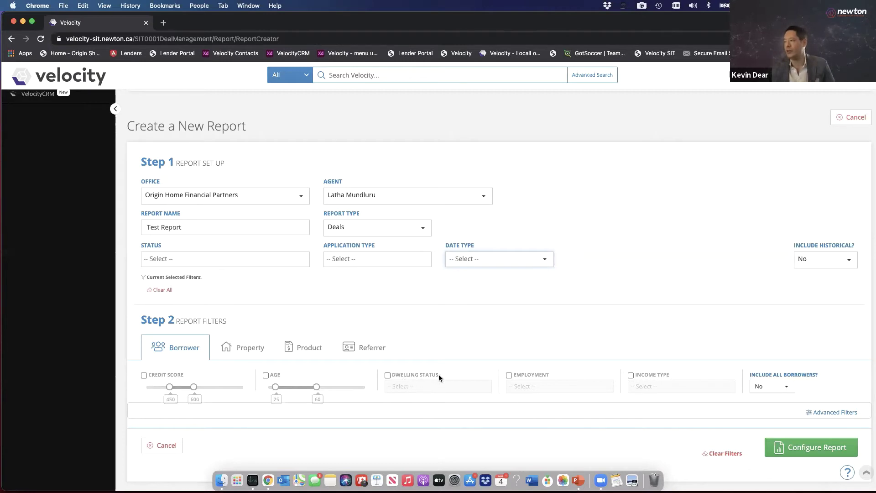
left_click(834, 413)
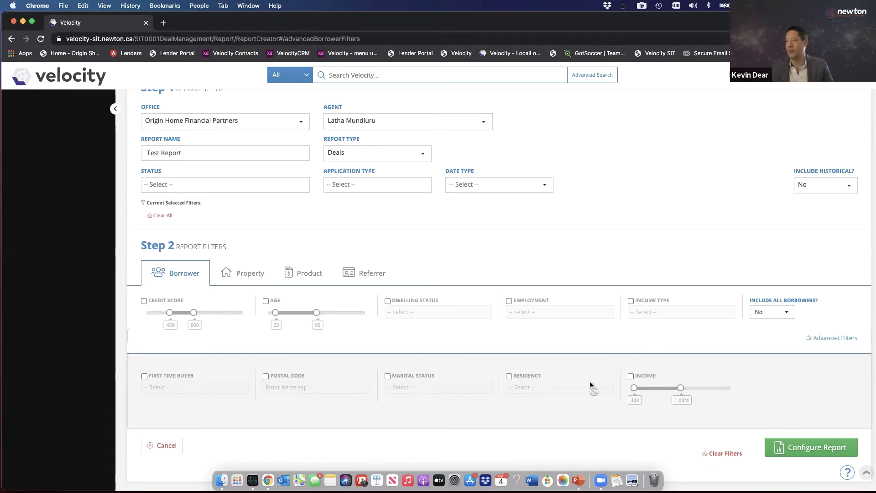
Review the basic and advanced property filters plus the product and referrer filters, and cancel the new report
left_click(243, 274)
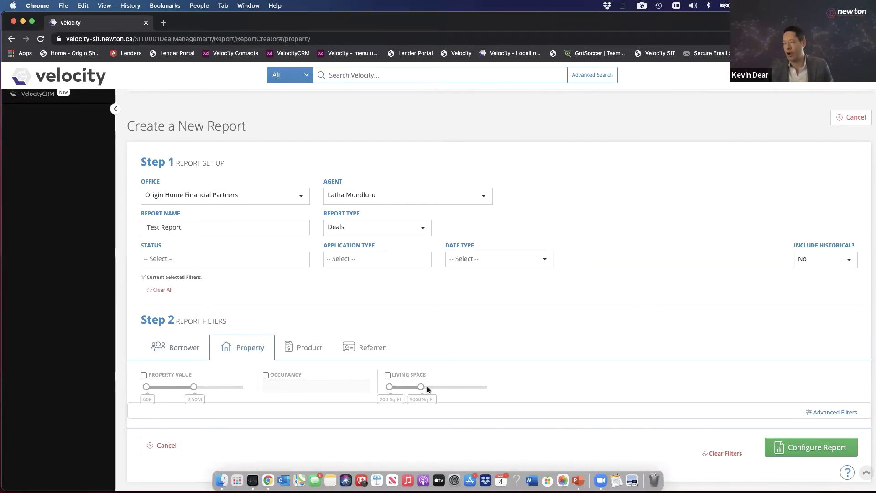
left_click(833, 415)
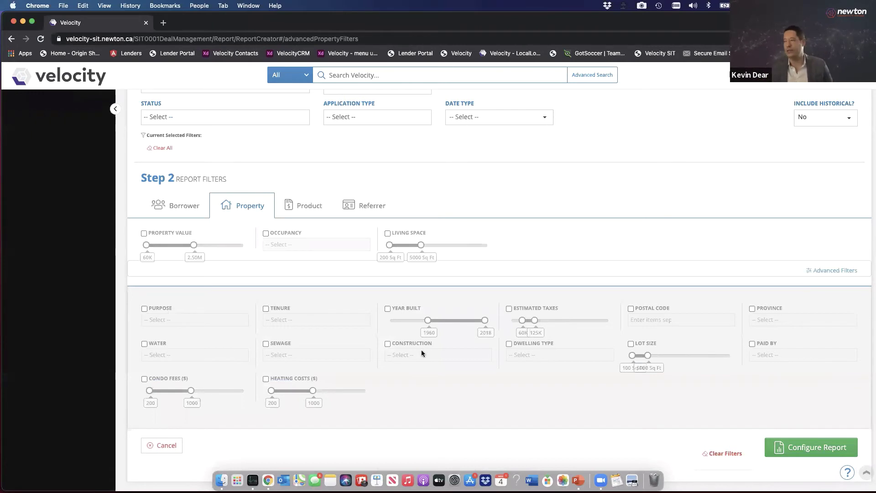
left_click(303, 205)
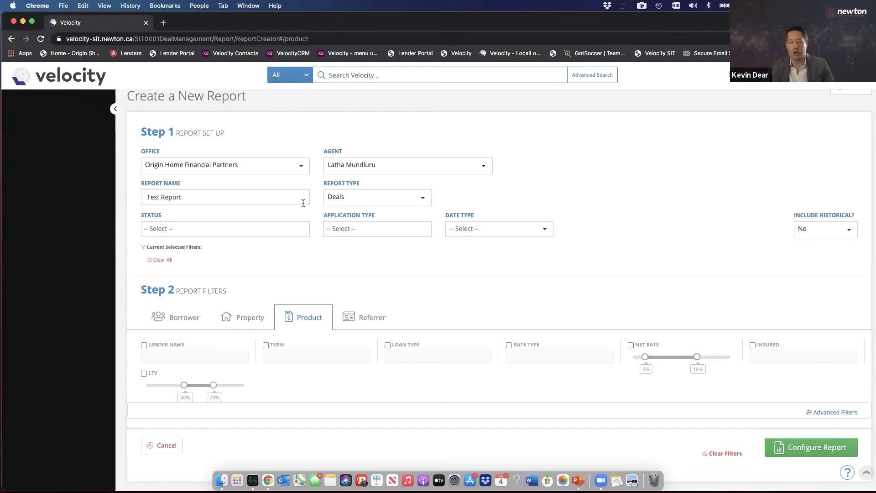
scroll(303, 200, "up", 1)
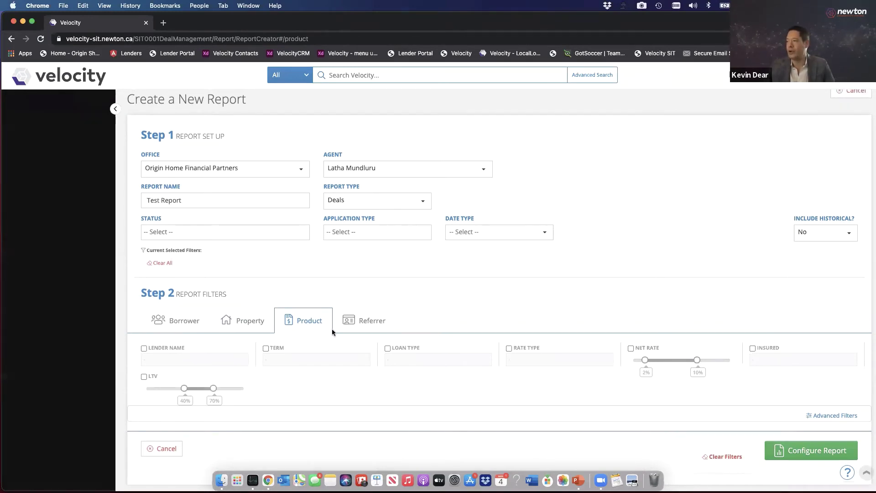
left_click(361, 319)
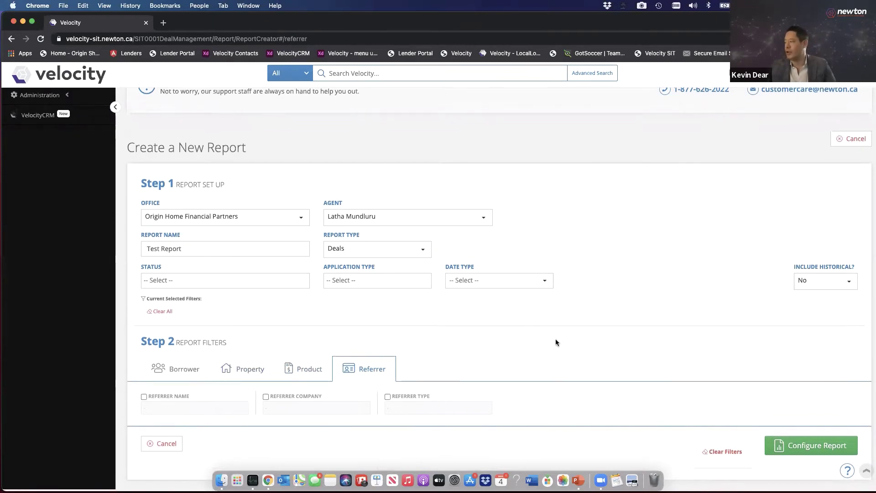
scroll(784, 357, "up", 1)
scroll(784, 360, "up", 3)
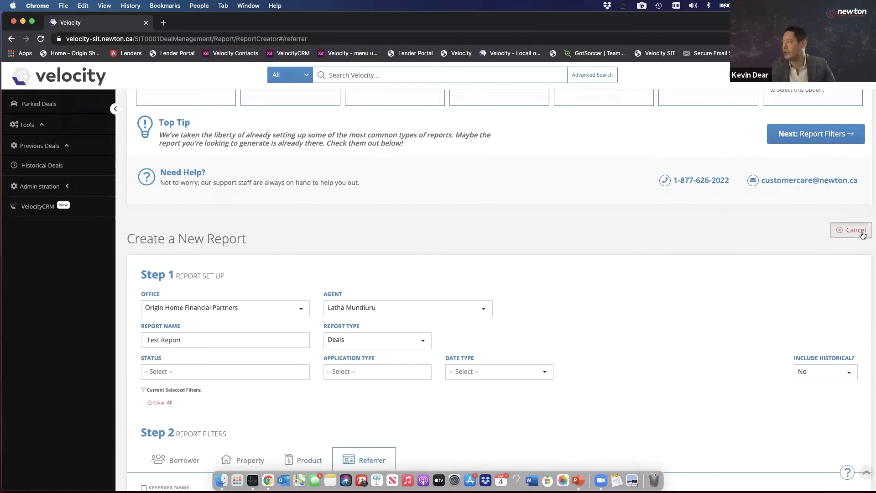
left_click(851, 229)
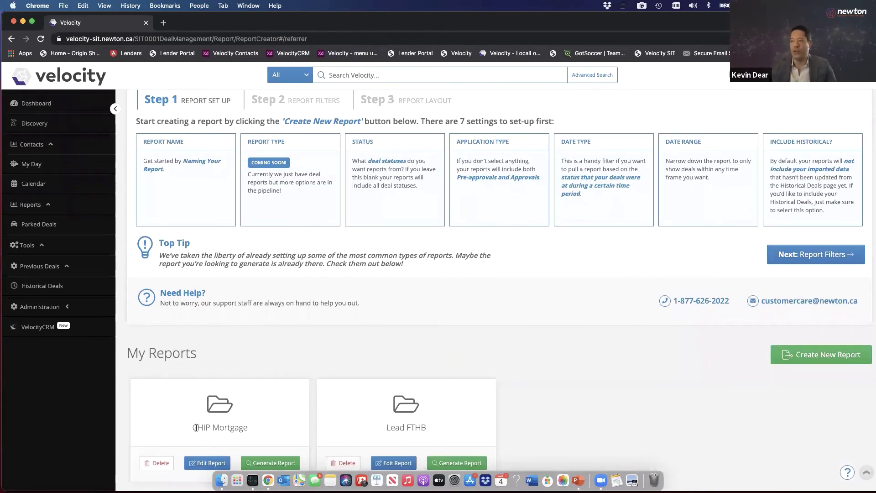
Open the CHIP Mortgage report for editing and review its borrower, property and product filters and its report column layout
left_click(203, 463)
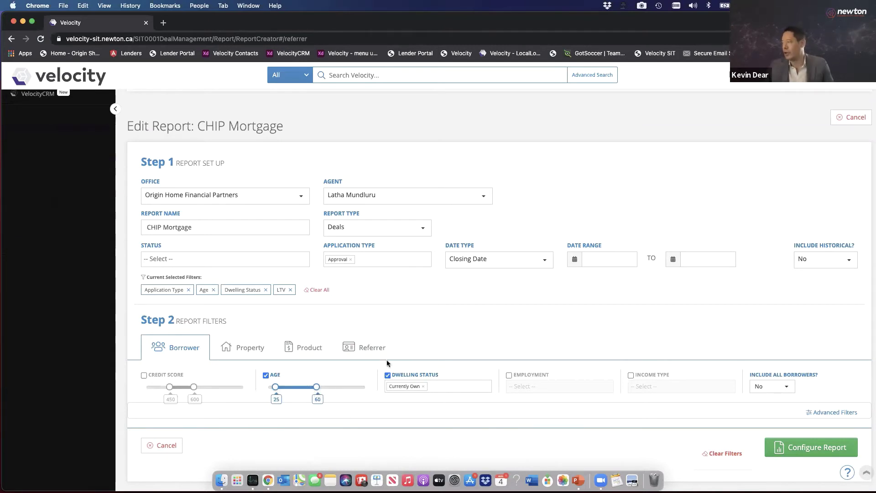
left_click(250, 348)
left_click(296, 352)
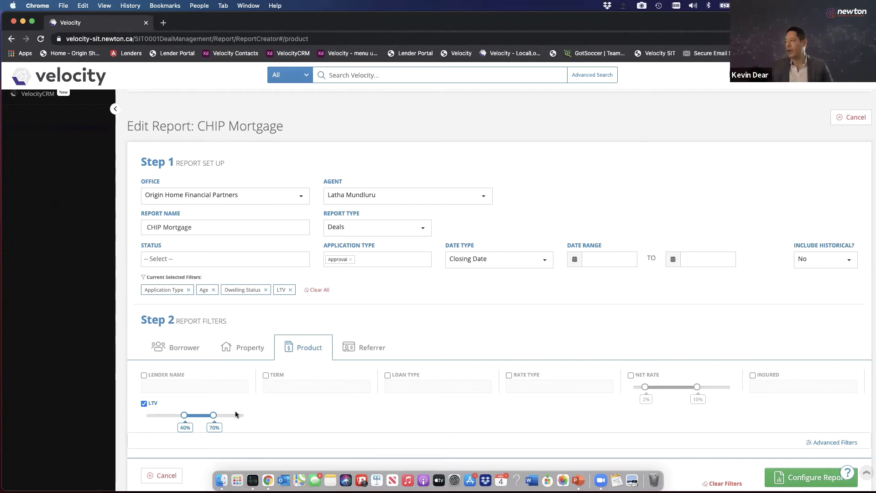
left_click(791, 477)
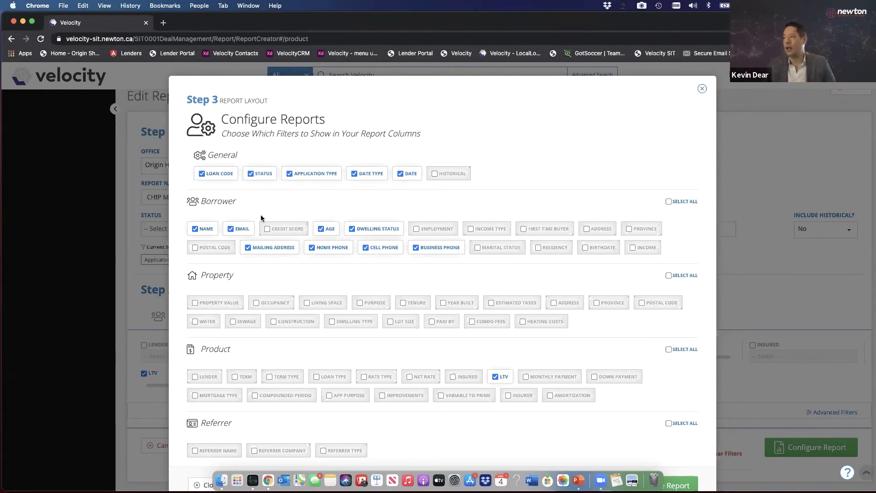
scroll(377, 290, "down", 1)
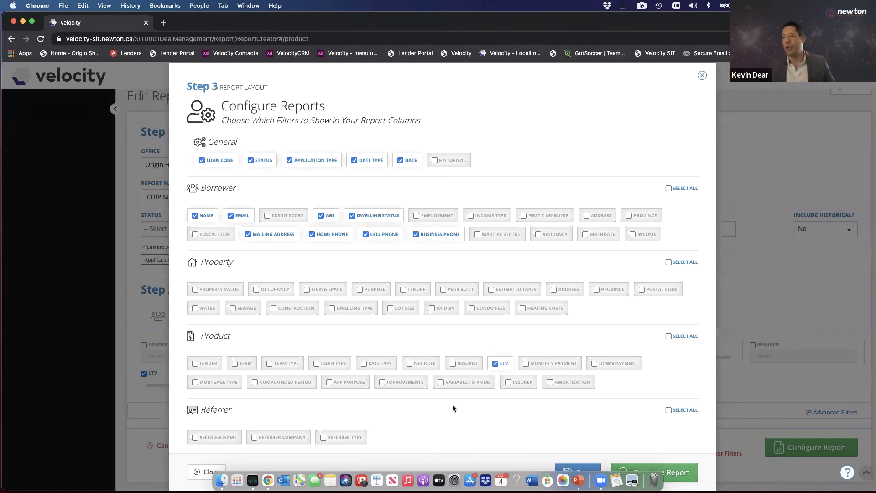
Generate the CHIP Mortgage report, review its results and CSV export option, and exit the report editor without saving
left_click(675, 472)
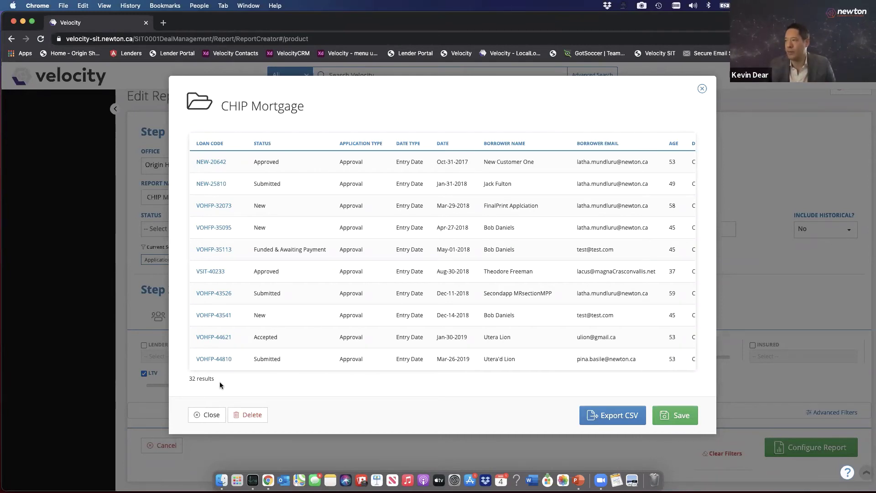
left_click(608, 417)
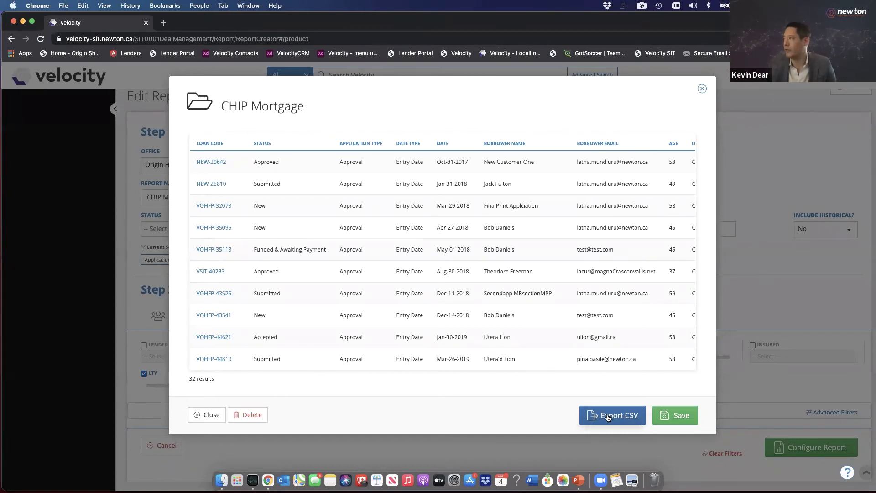
left_click(702, 89)
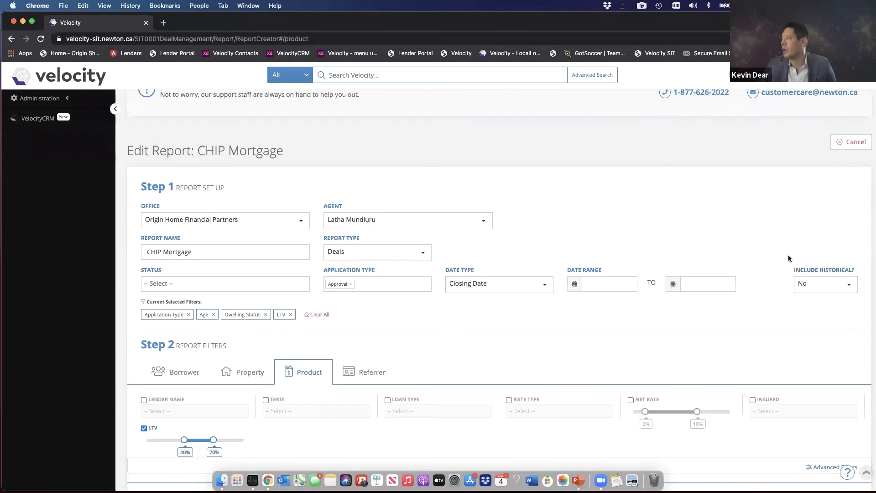
left_click(851, 142)
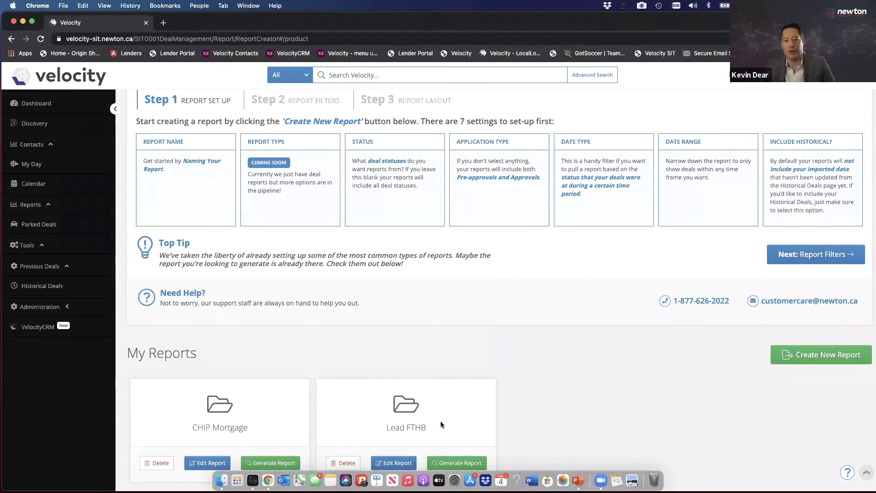
Generate the Lead FTHB report, review its results and close them
left_click(459, 462)
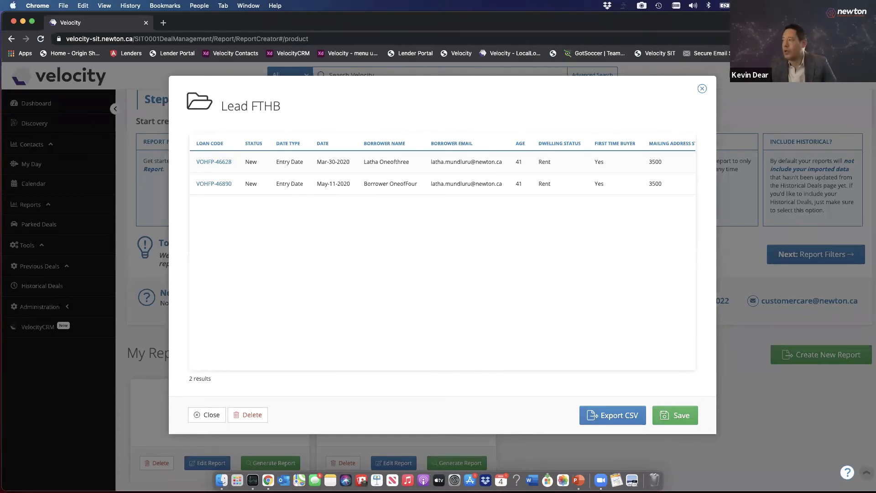
left_click(701, 90)
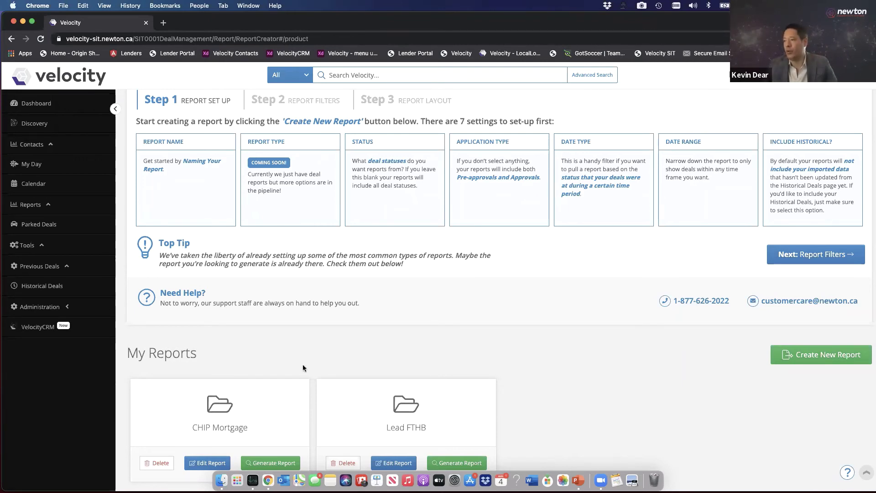
Open the CHIP Mortgage report for editing and set its date type to Entry Date
scroll(236, 412, "down", 1)
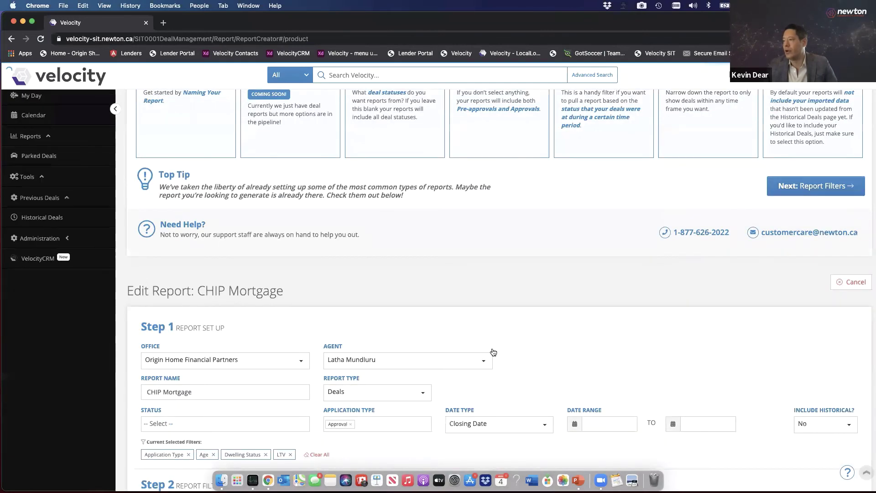
left_click(546, 291)
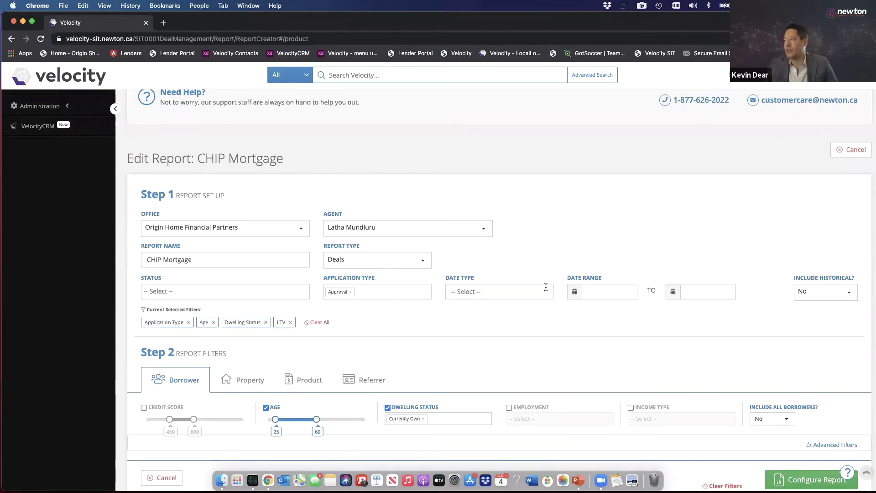
left_click(483, 308)
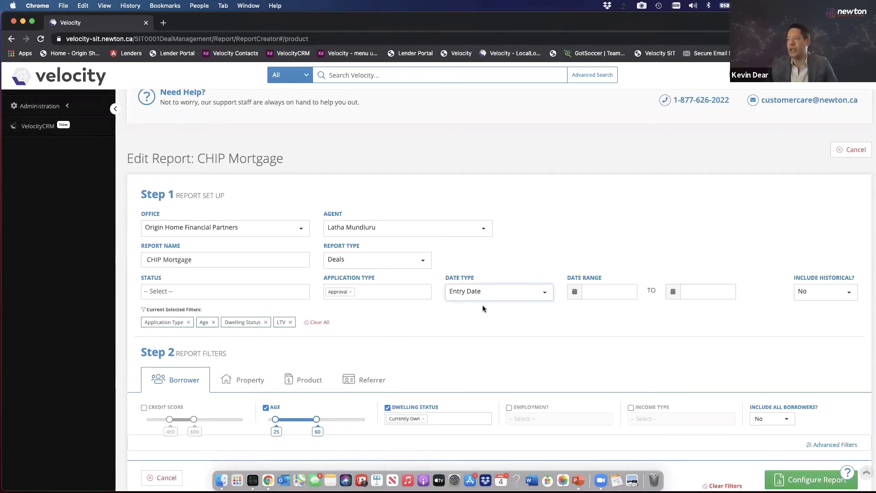
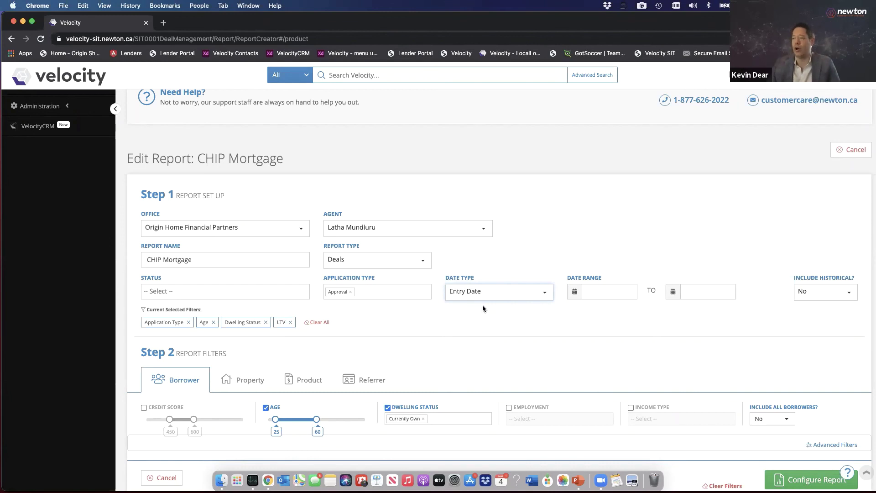
Open the newton.ca website in a new browser tab
left_click(164, 23)
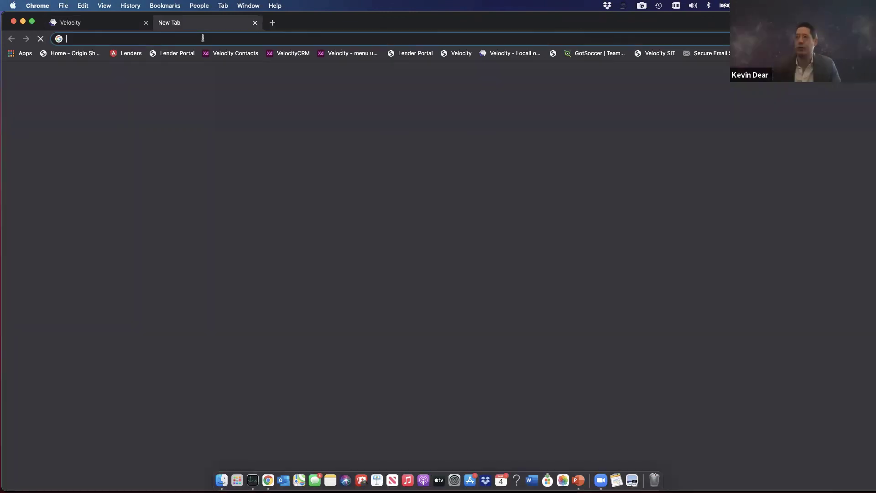
left_click(198, 38)
type("newton.ca")
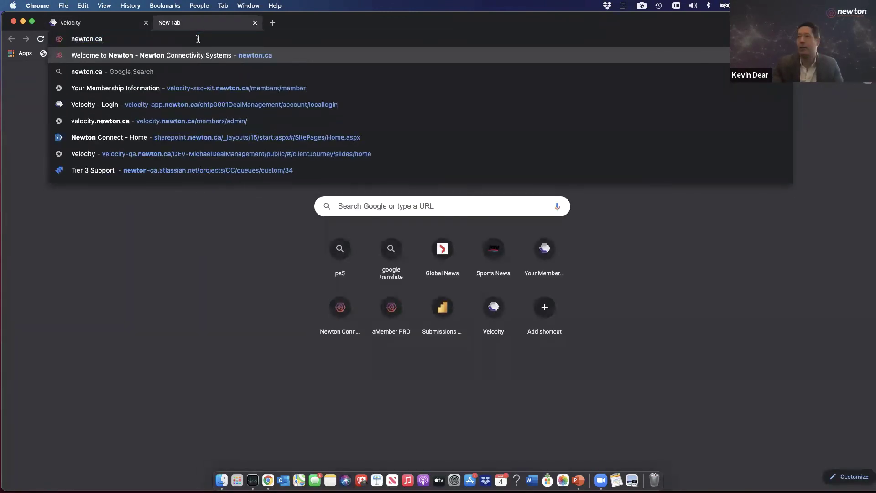
key("Return")
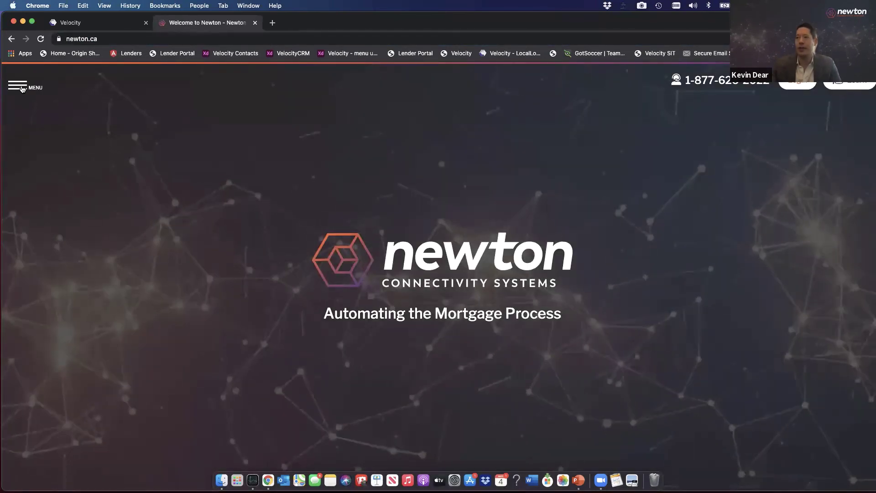
Go to the Newton site's Developers page and look over the current API suite section
left_click(21, 89)
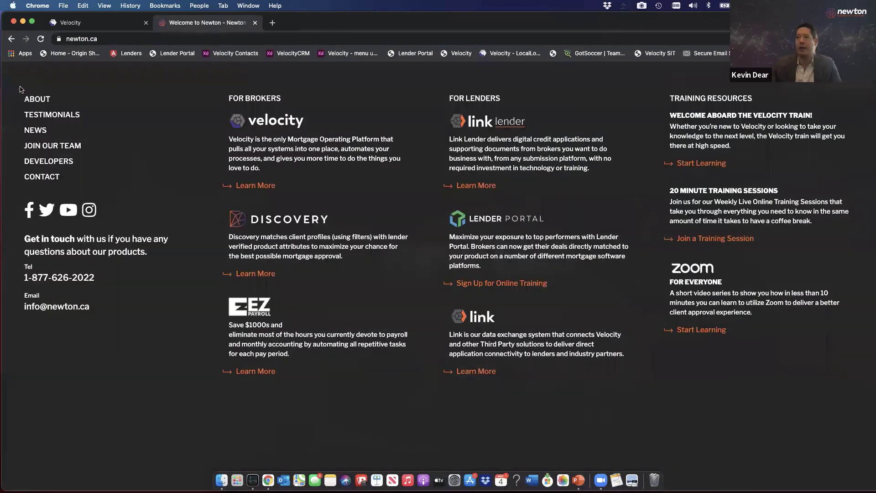
left_click(50, 162)
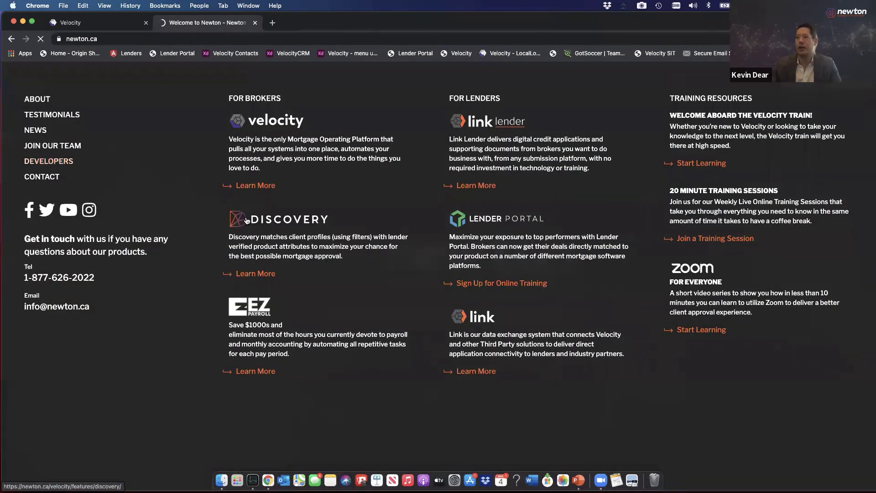
scroll(302, 226, "down", 10)
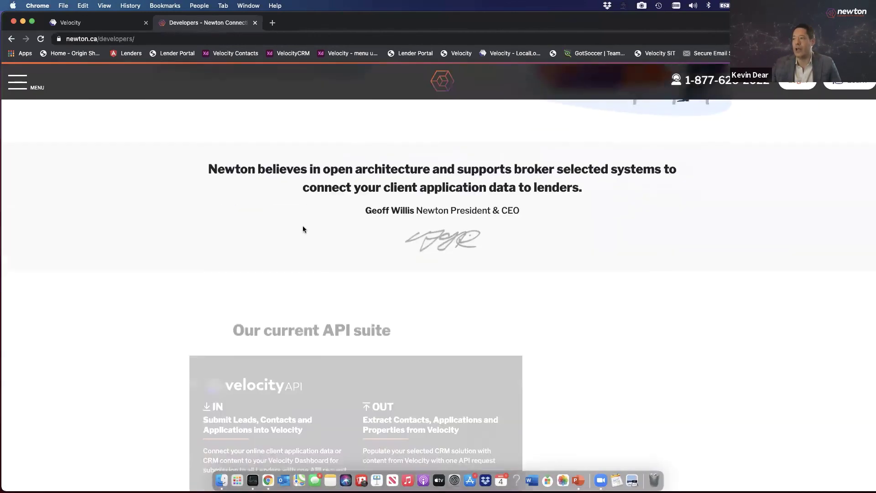